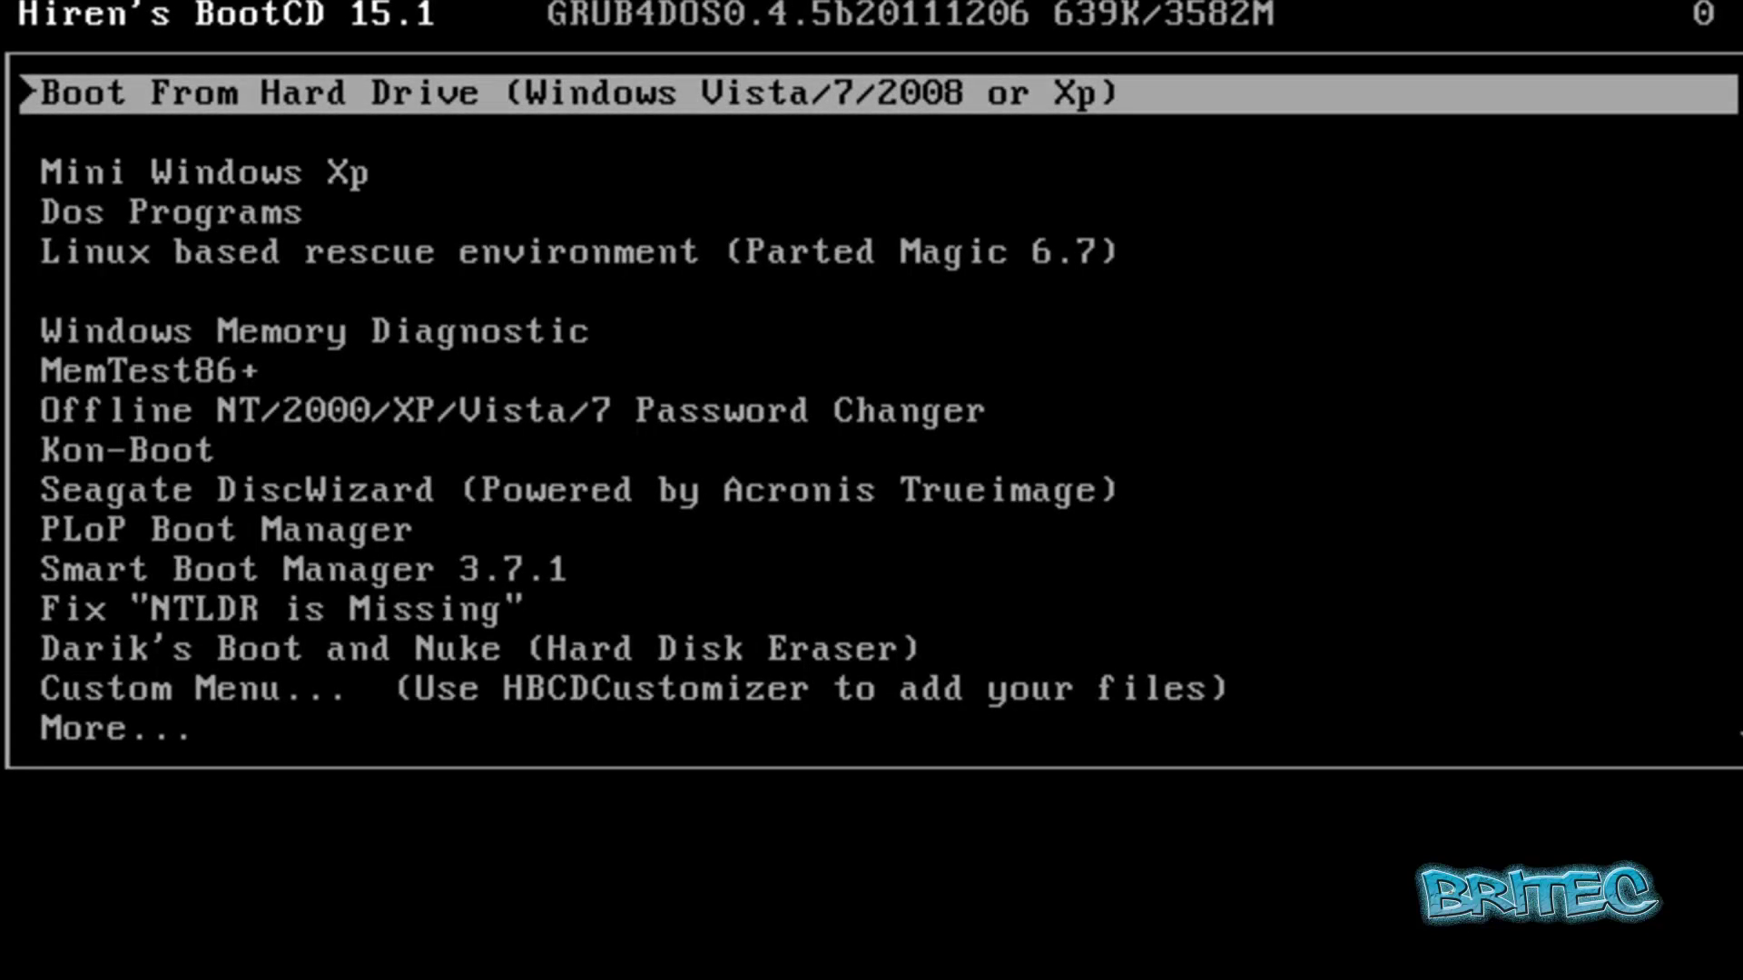
Select Mini Windows Xp in the Hiren's BootCD boot menu and boot it.
key(Down)
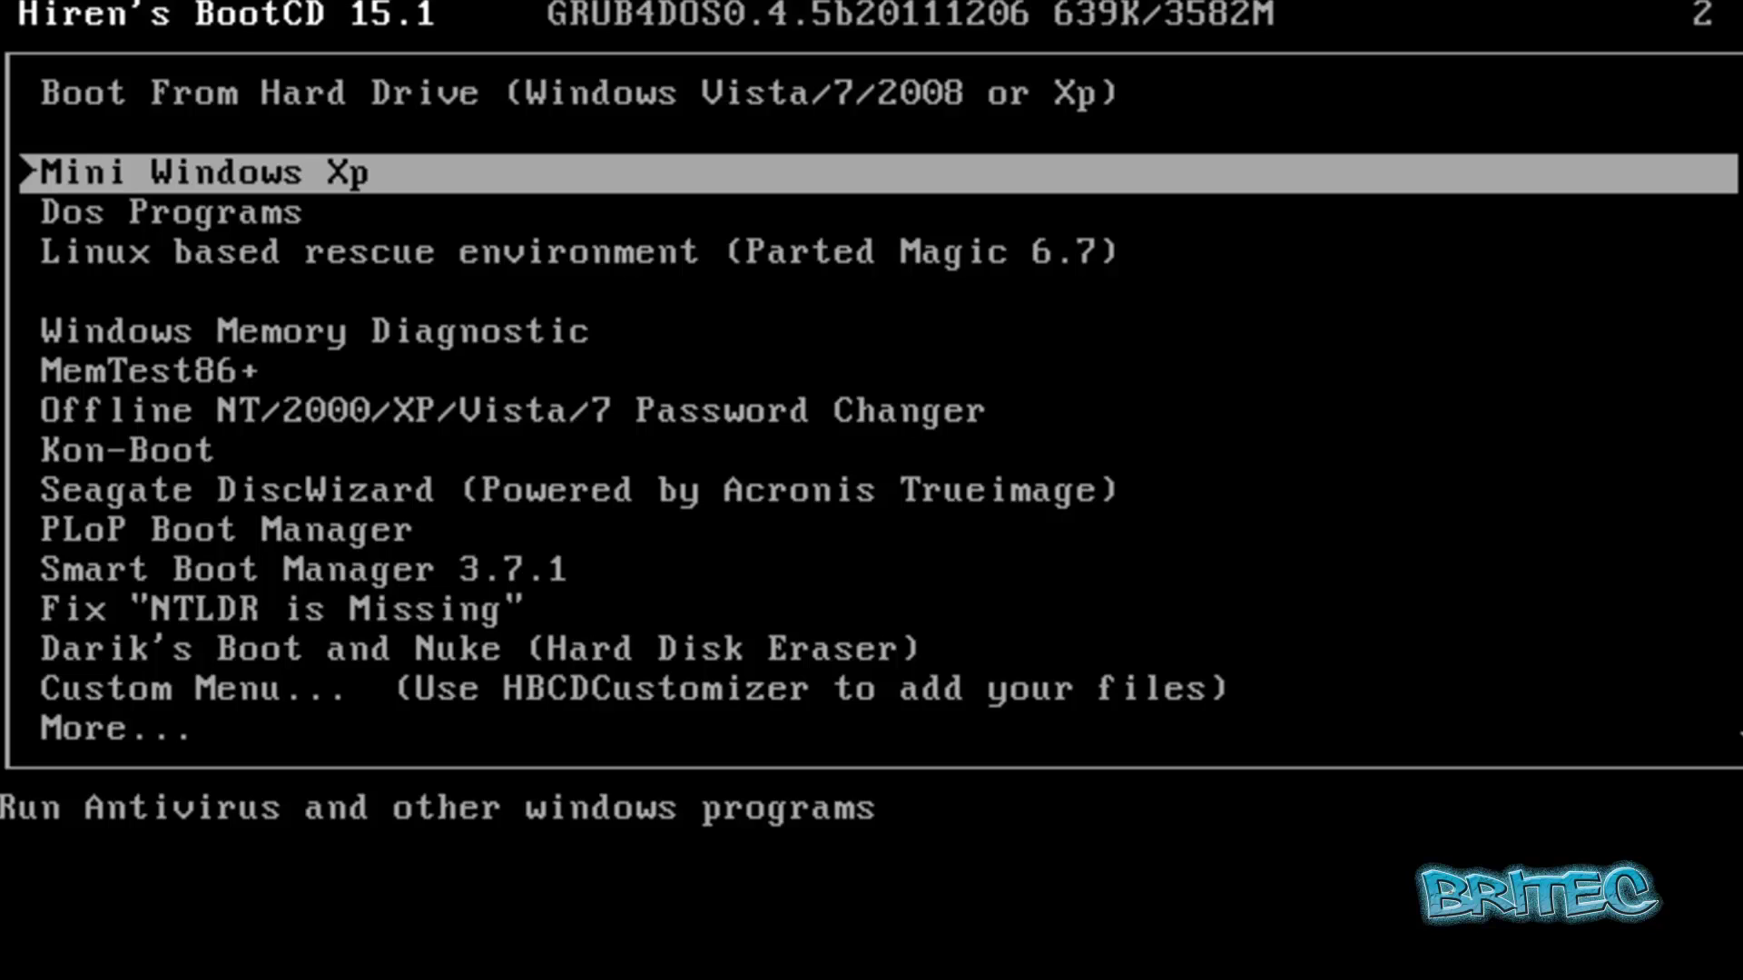
key(Return)
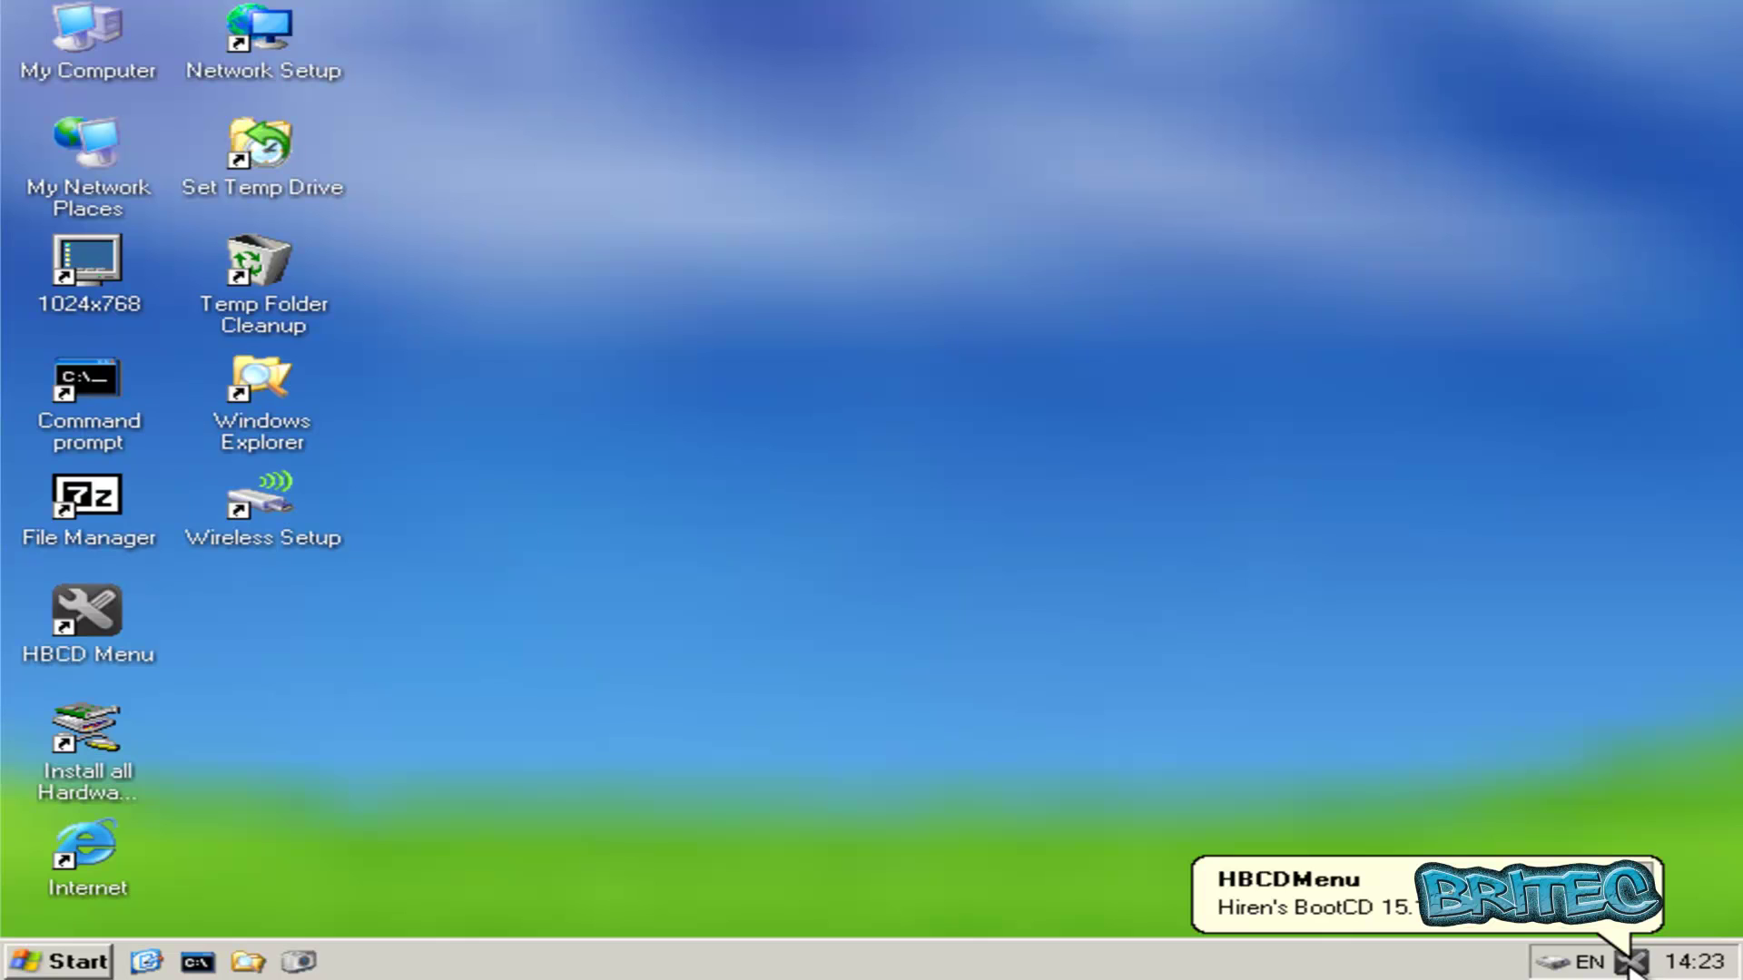
Launch Registry Editor PE from the Registry section of the HBCD tray menu.
click(1631, 964)
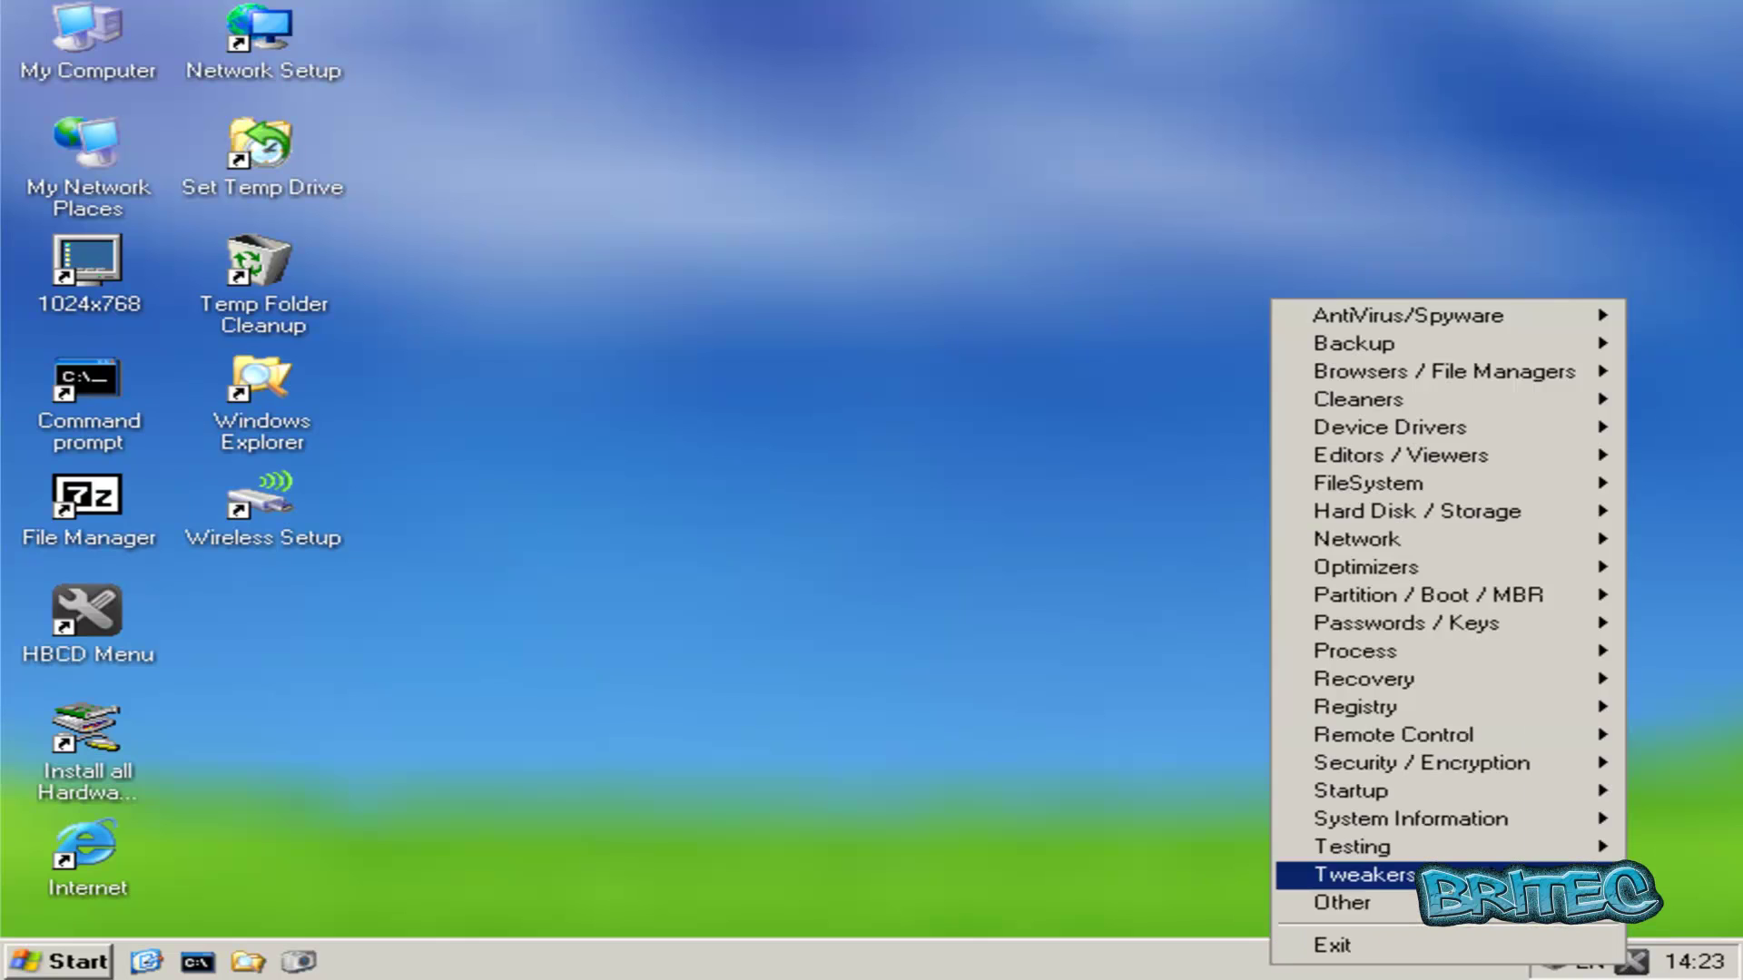
mouse_move(1475, 717)
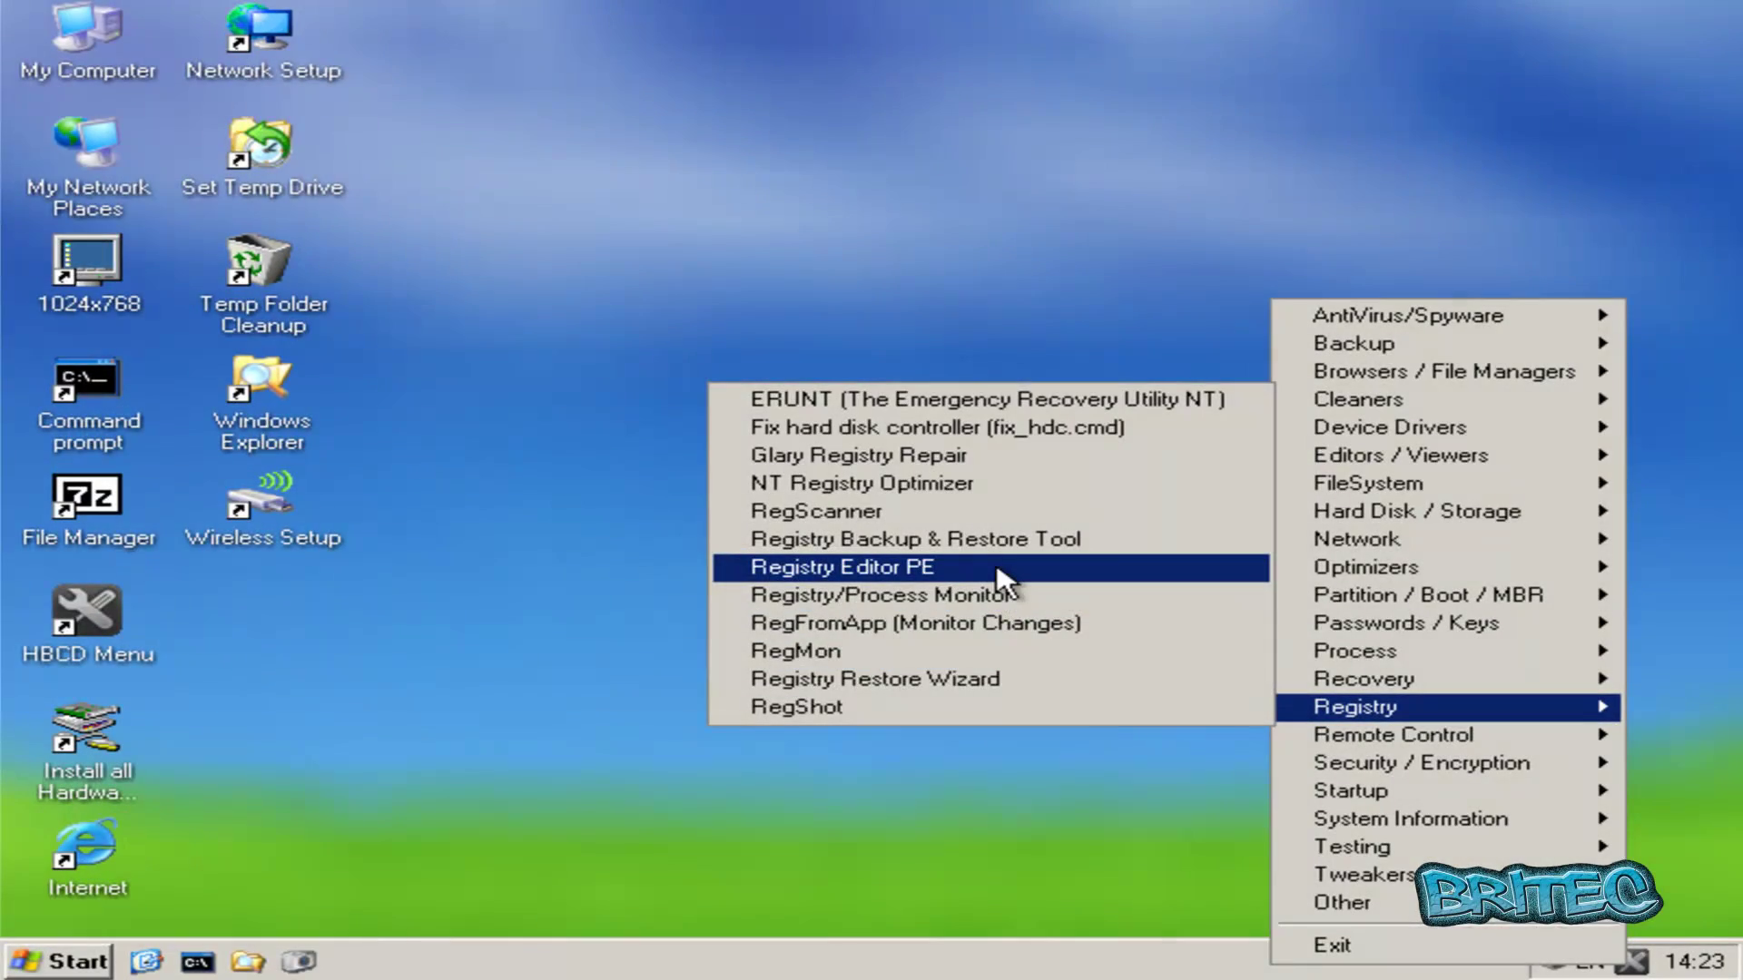
click(1001, 581)
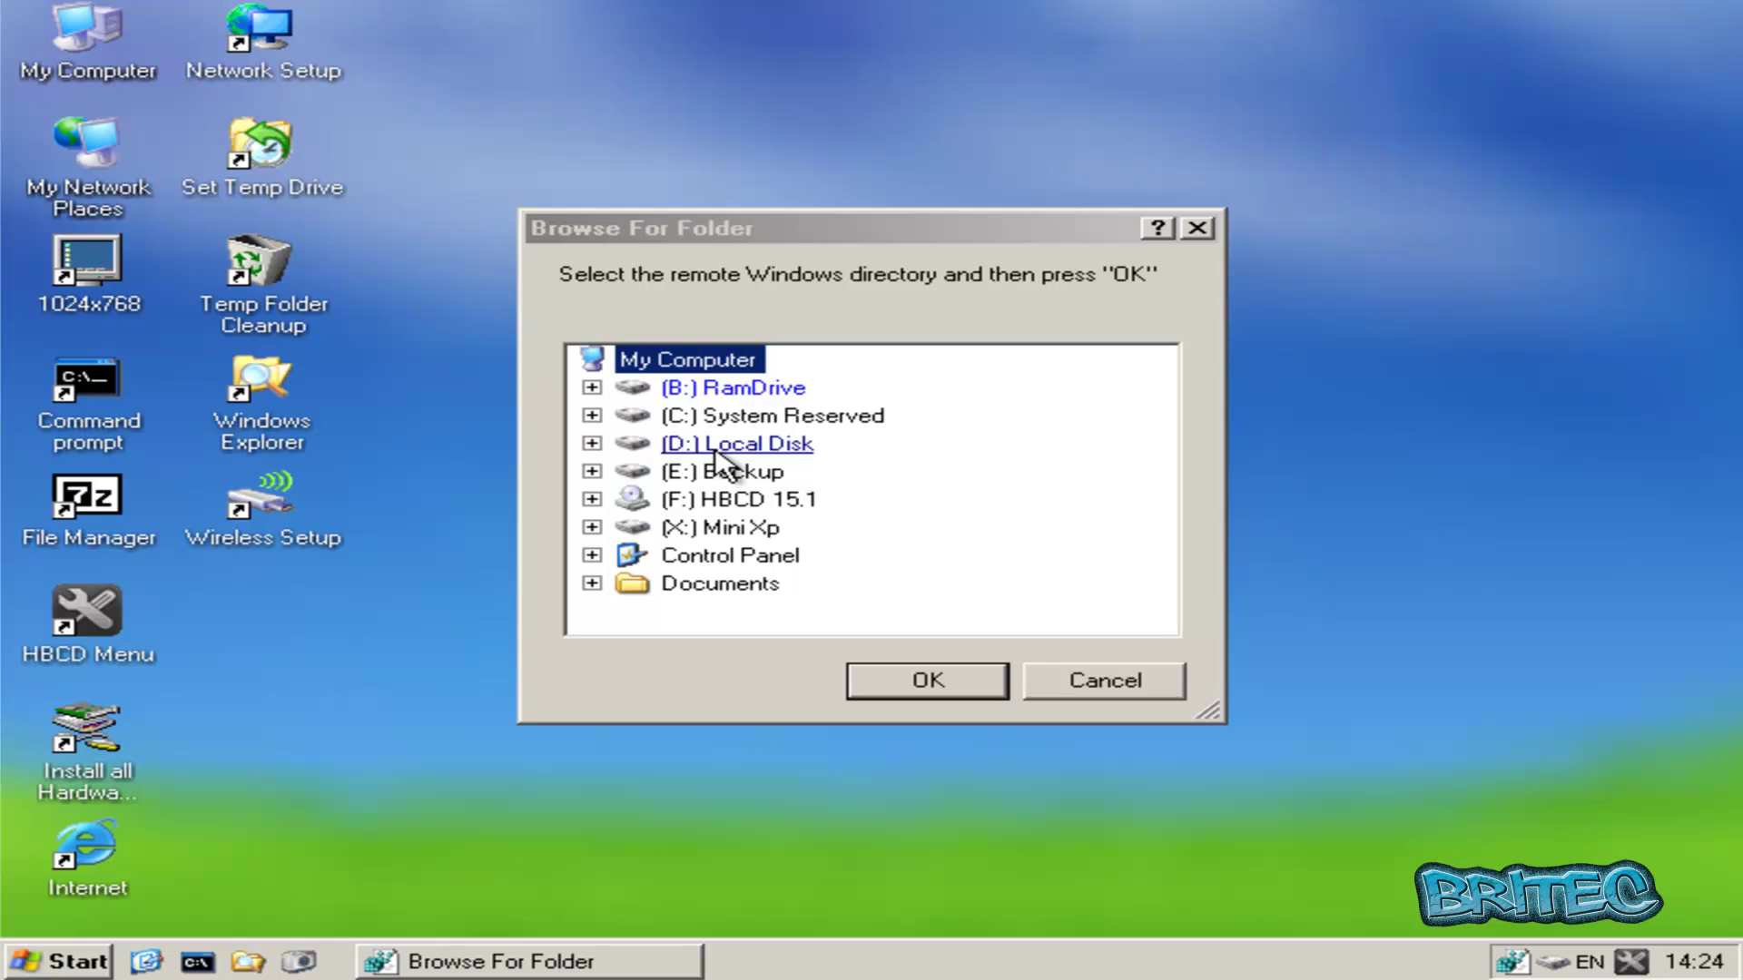
Browse into D:\Windows on the (D:) Local Disk in the Browse For Folder dialog.
double_click(715, 449)
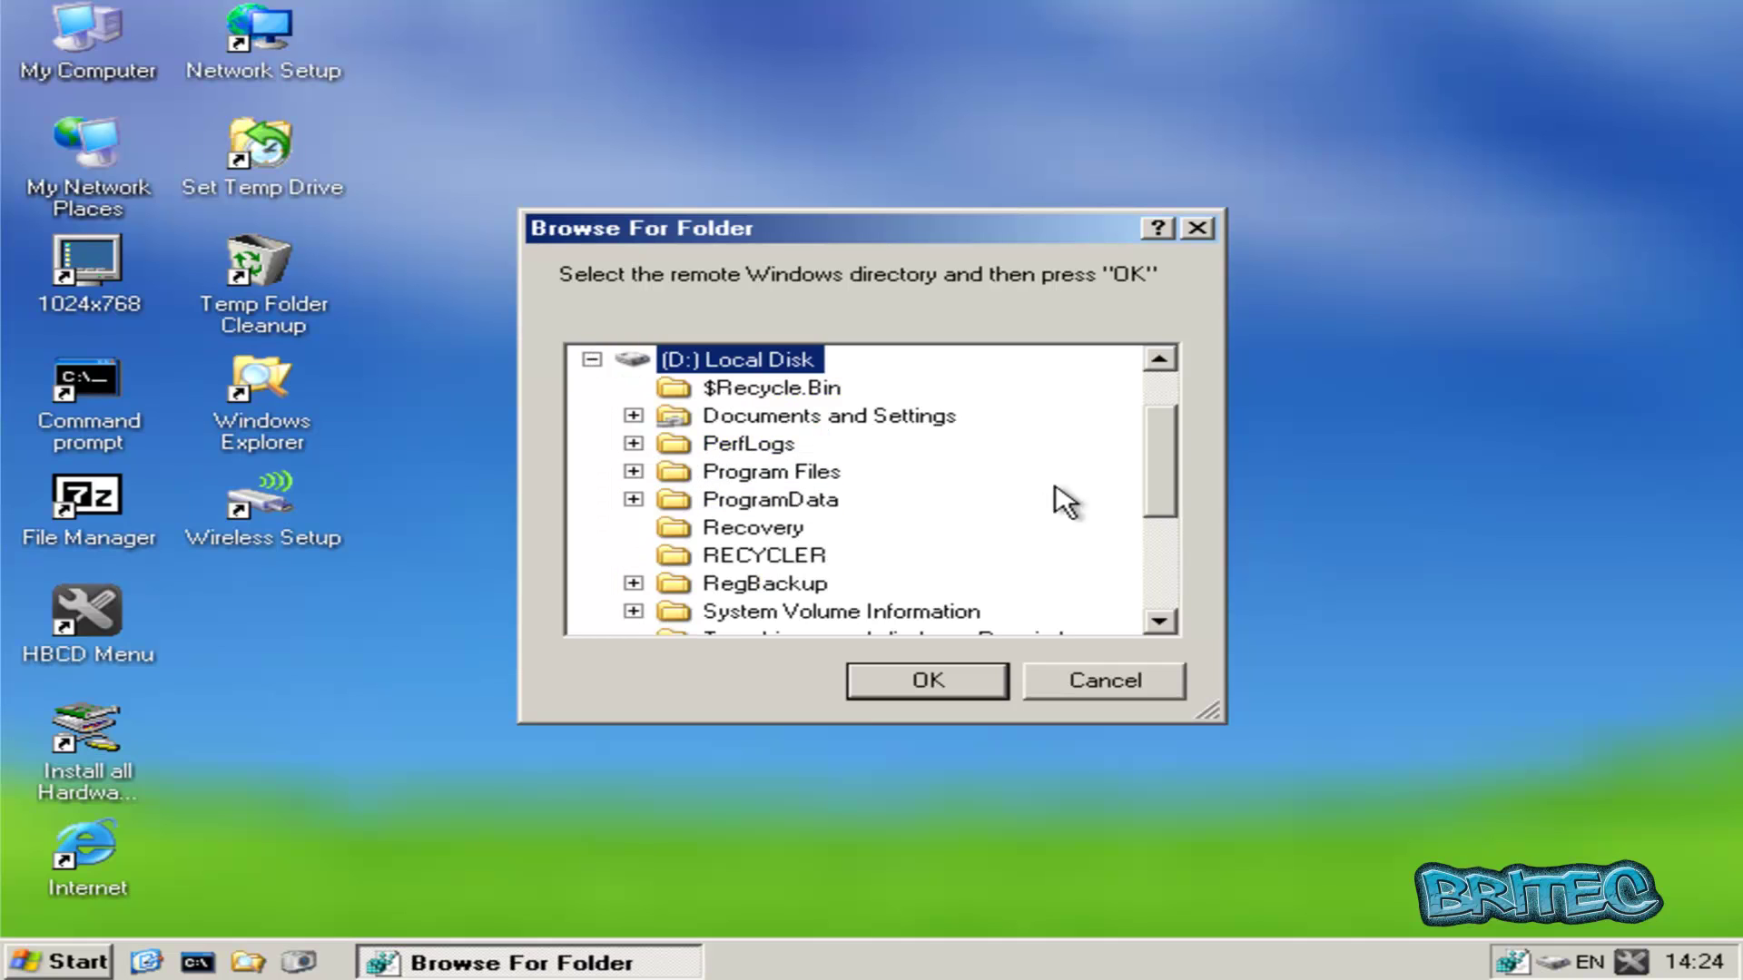
drag(1167, 451, 1168, 493)
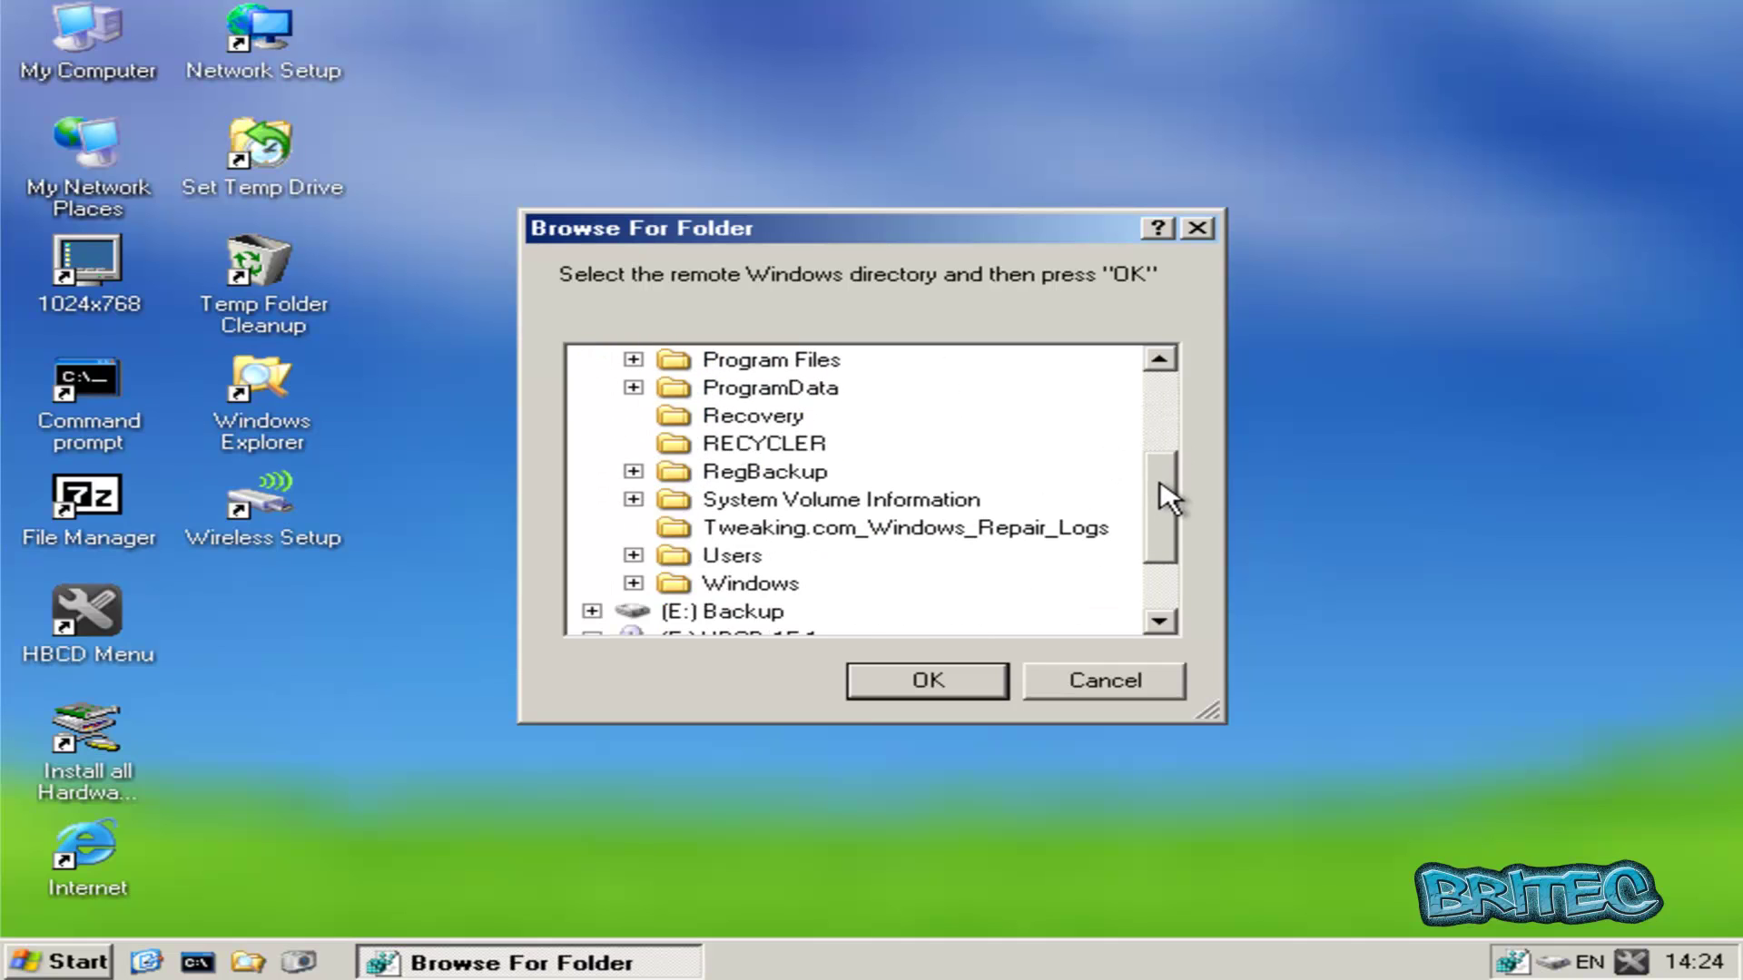
double_click(771, 584)
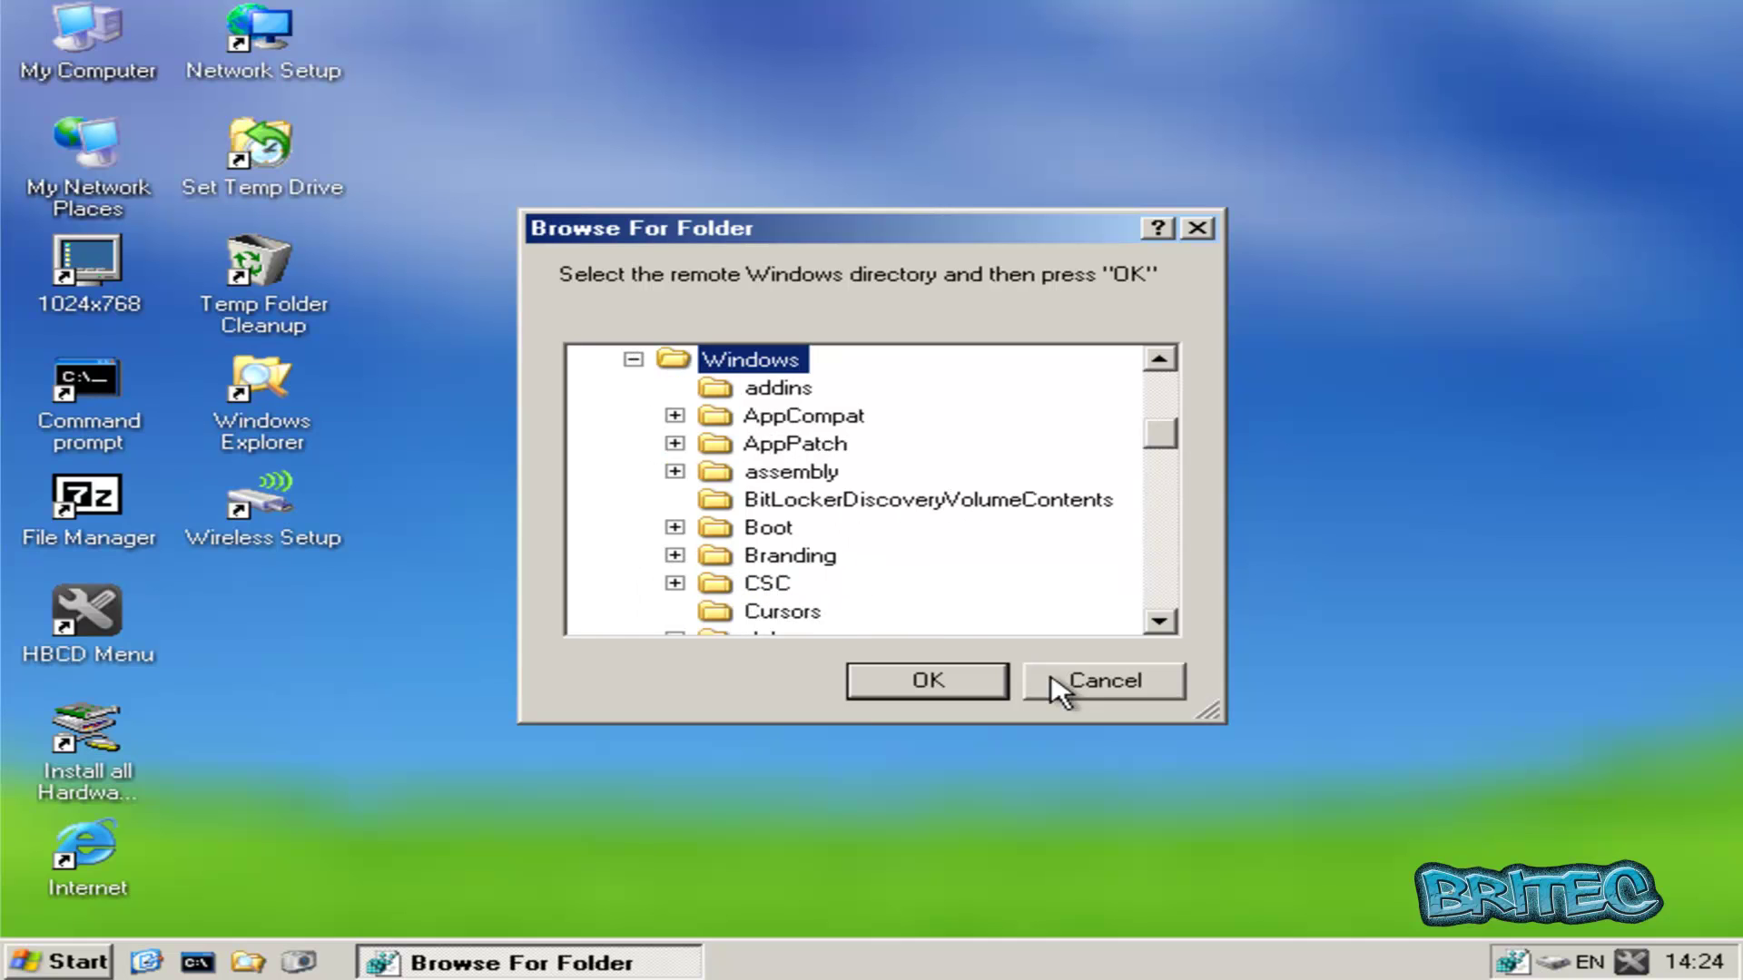
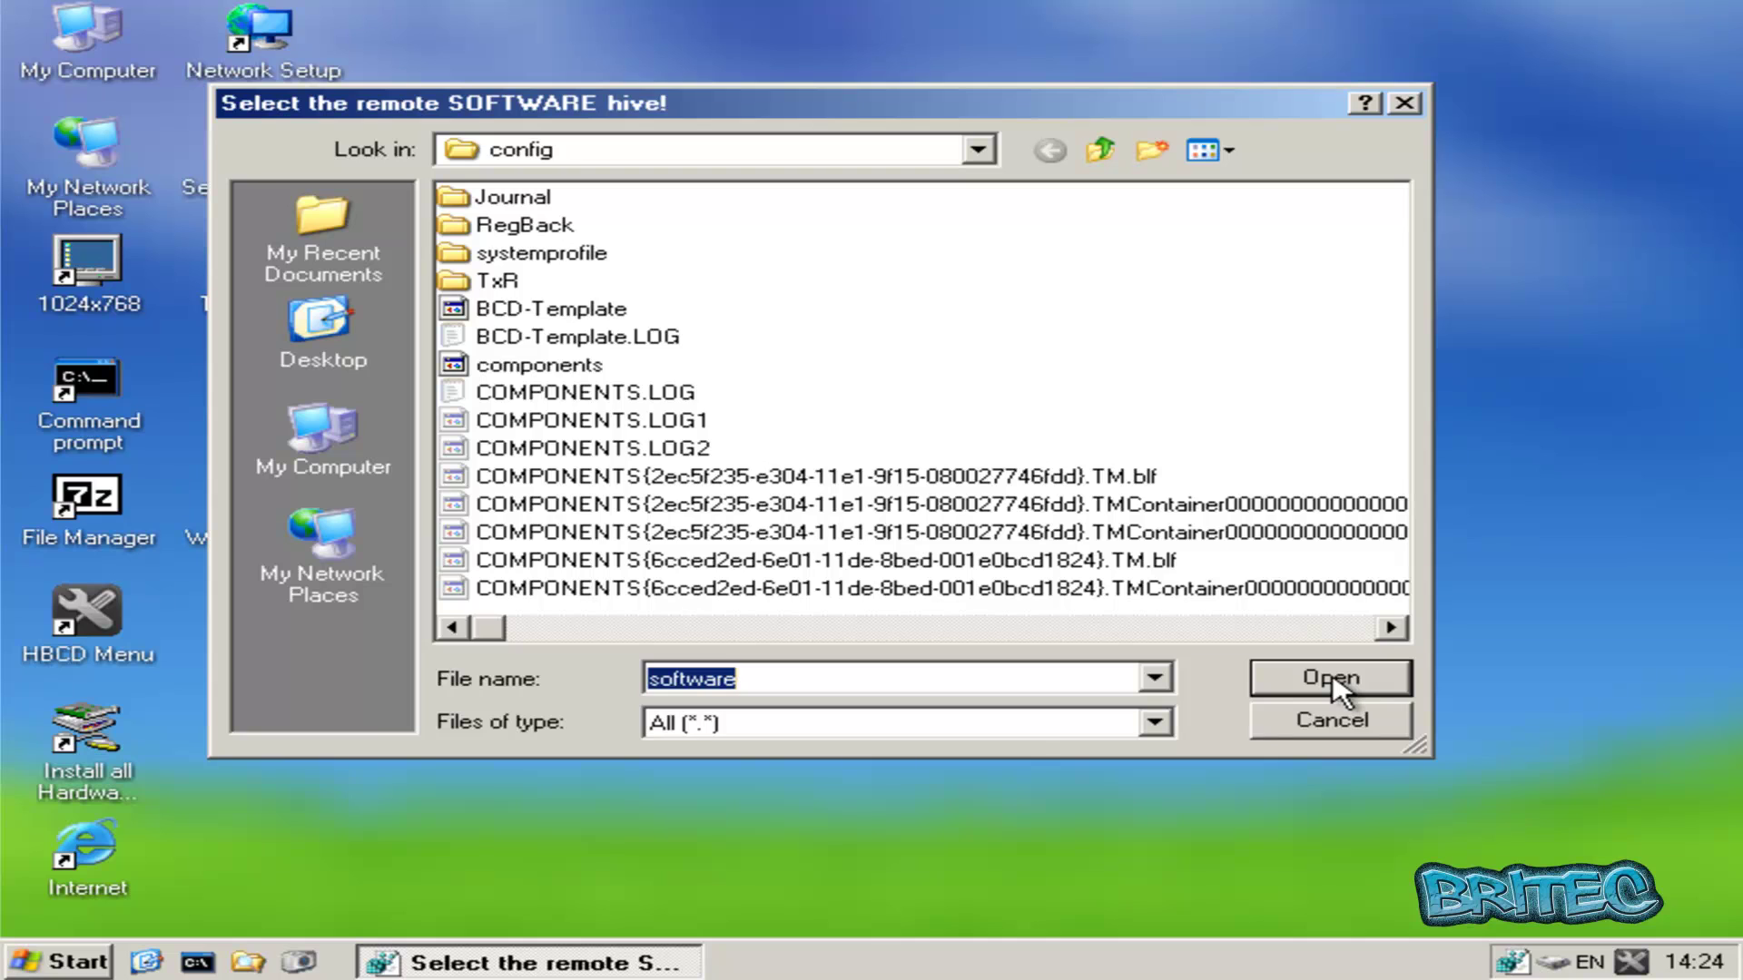
Load the preselected software and system hive files from the config folder.
click(1332, 680)
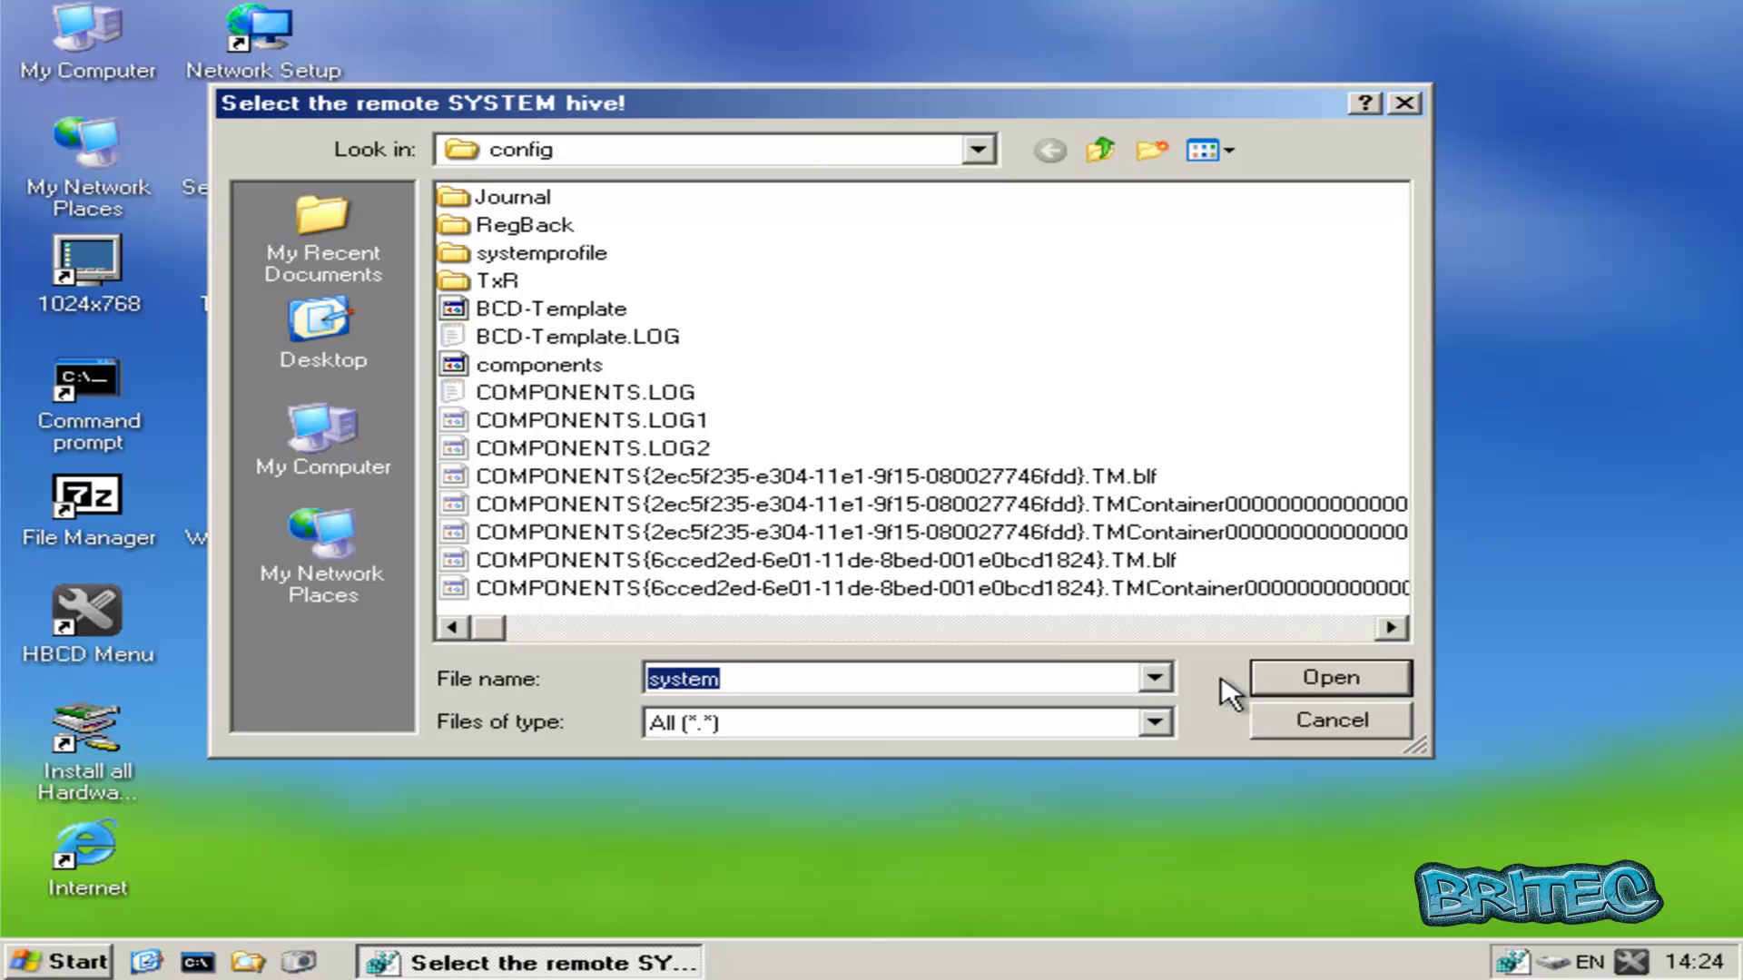
click(1342, 691)
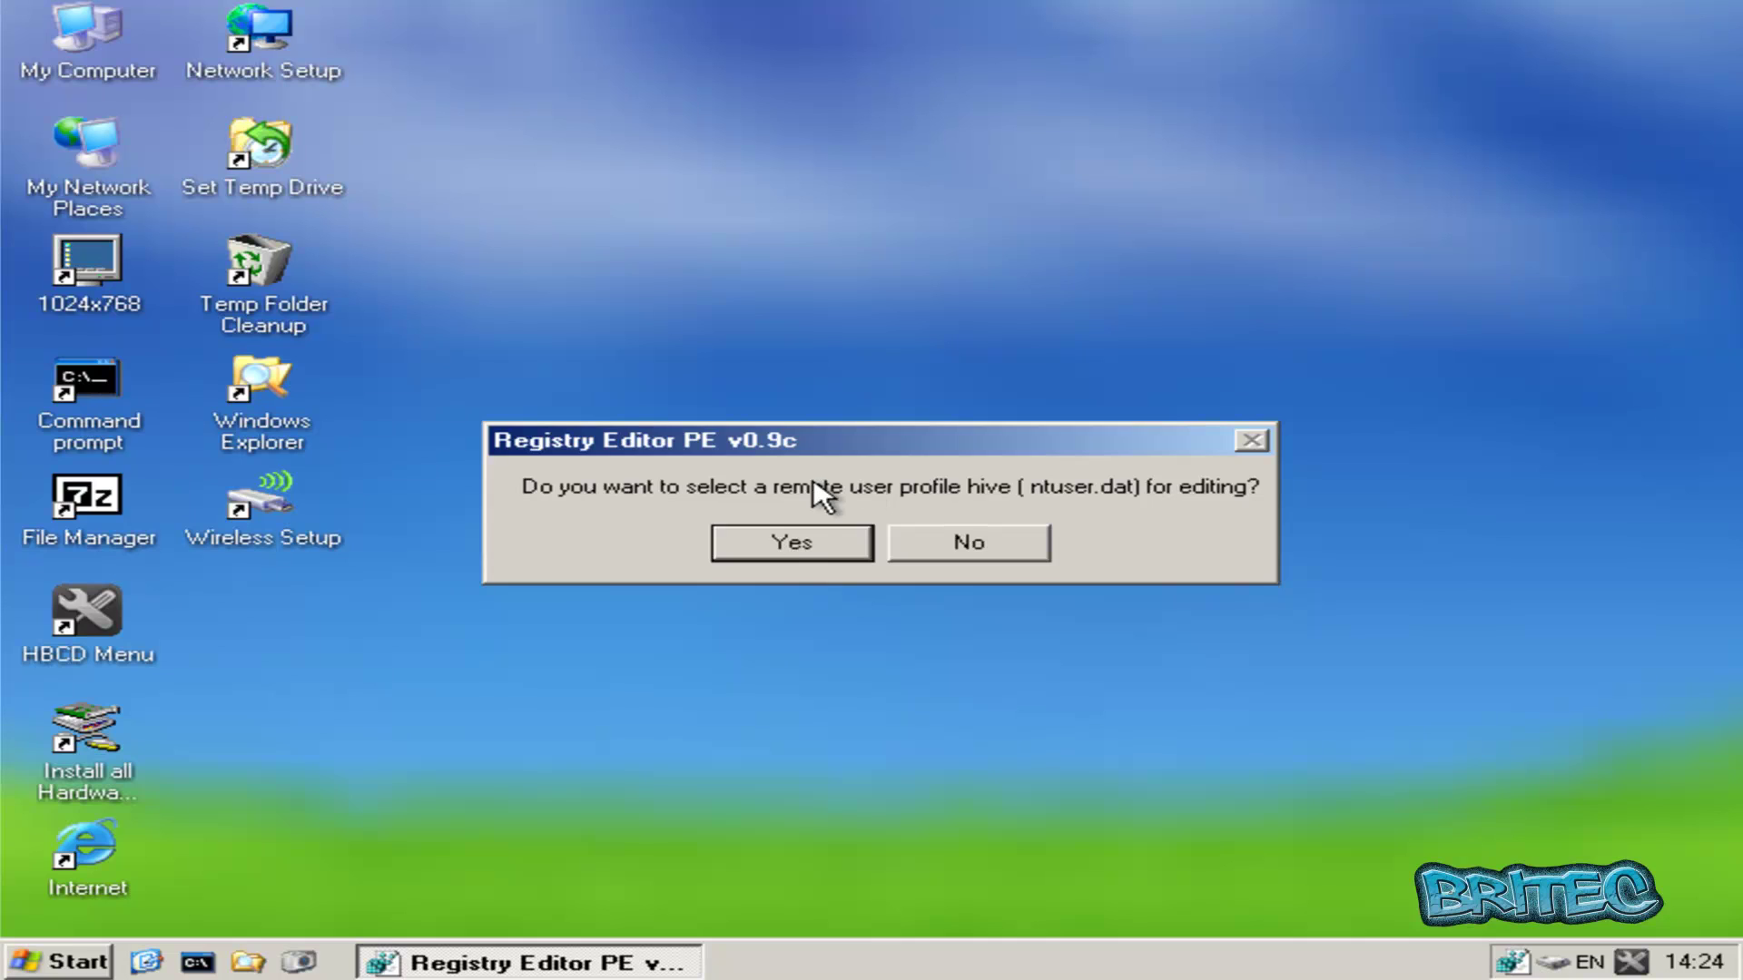
Agree to add a remote user profile hive, dismiss the ntuser.dat note, and select drive (D:) Local Disk.
click(786, 551)
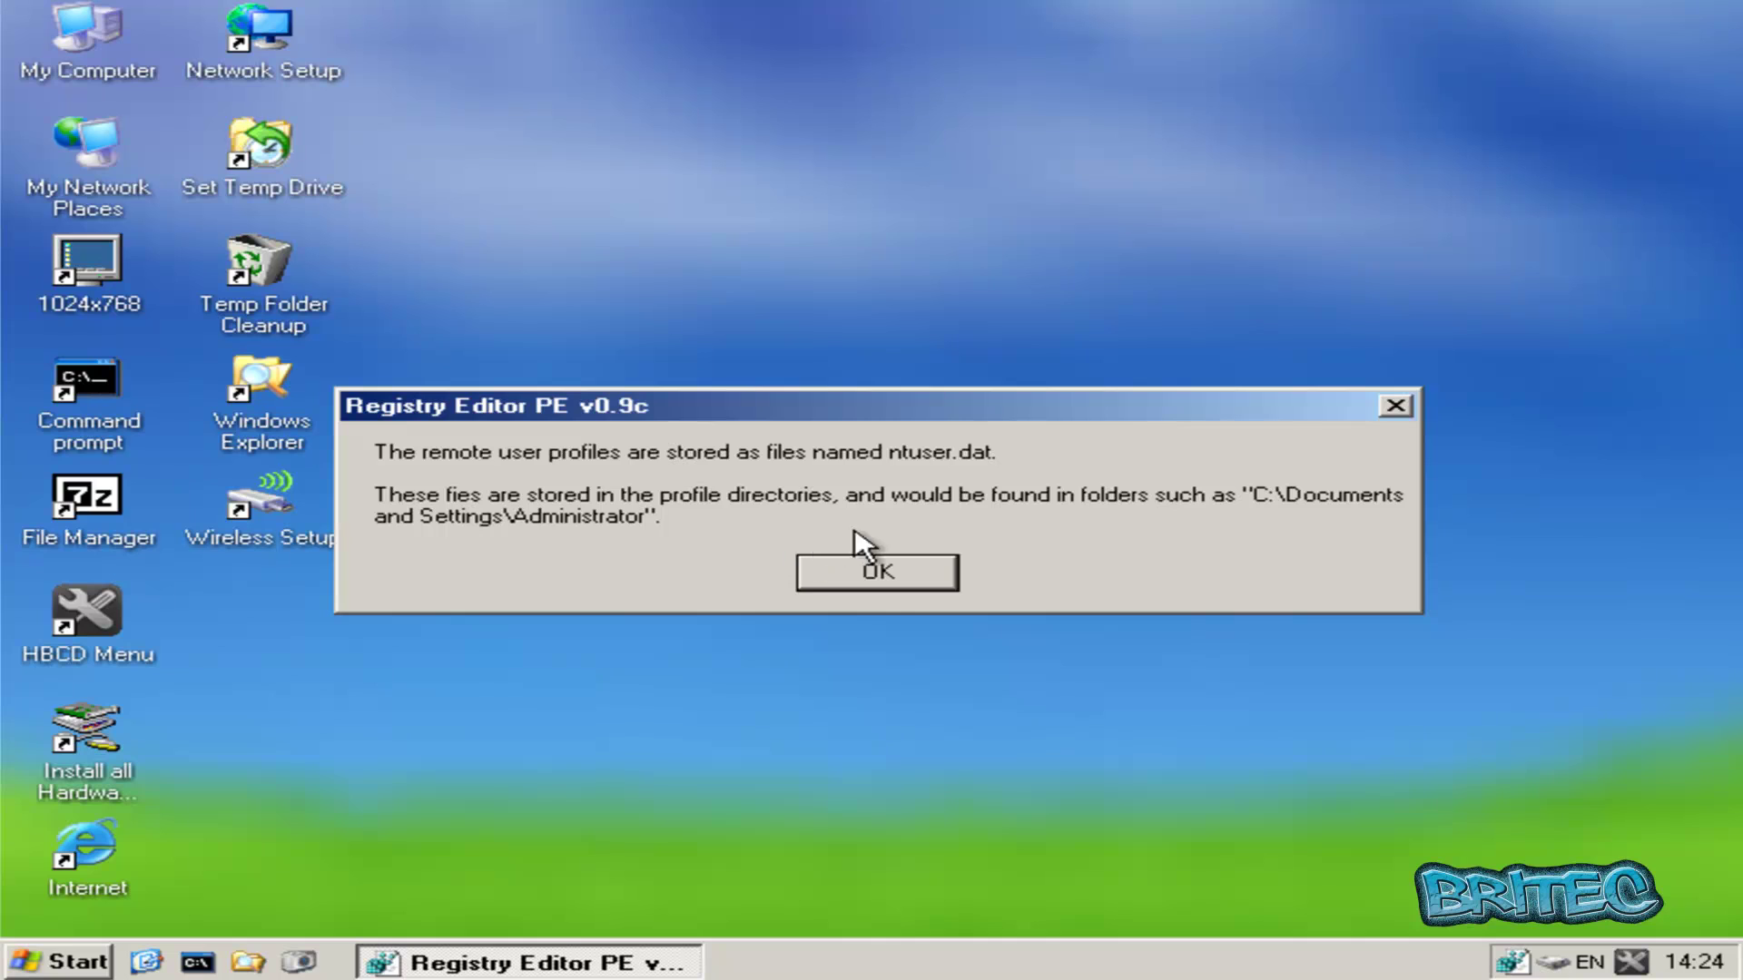
click(878, 583)
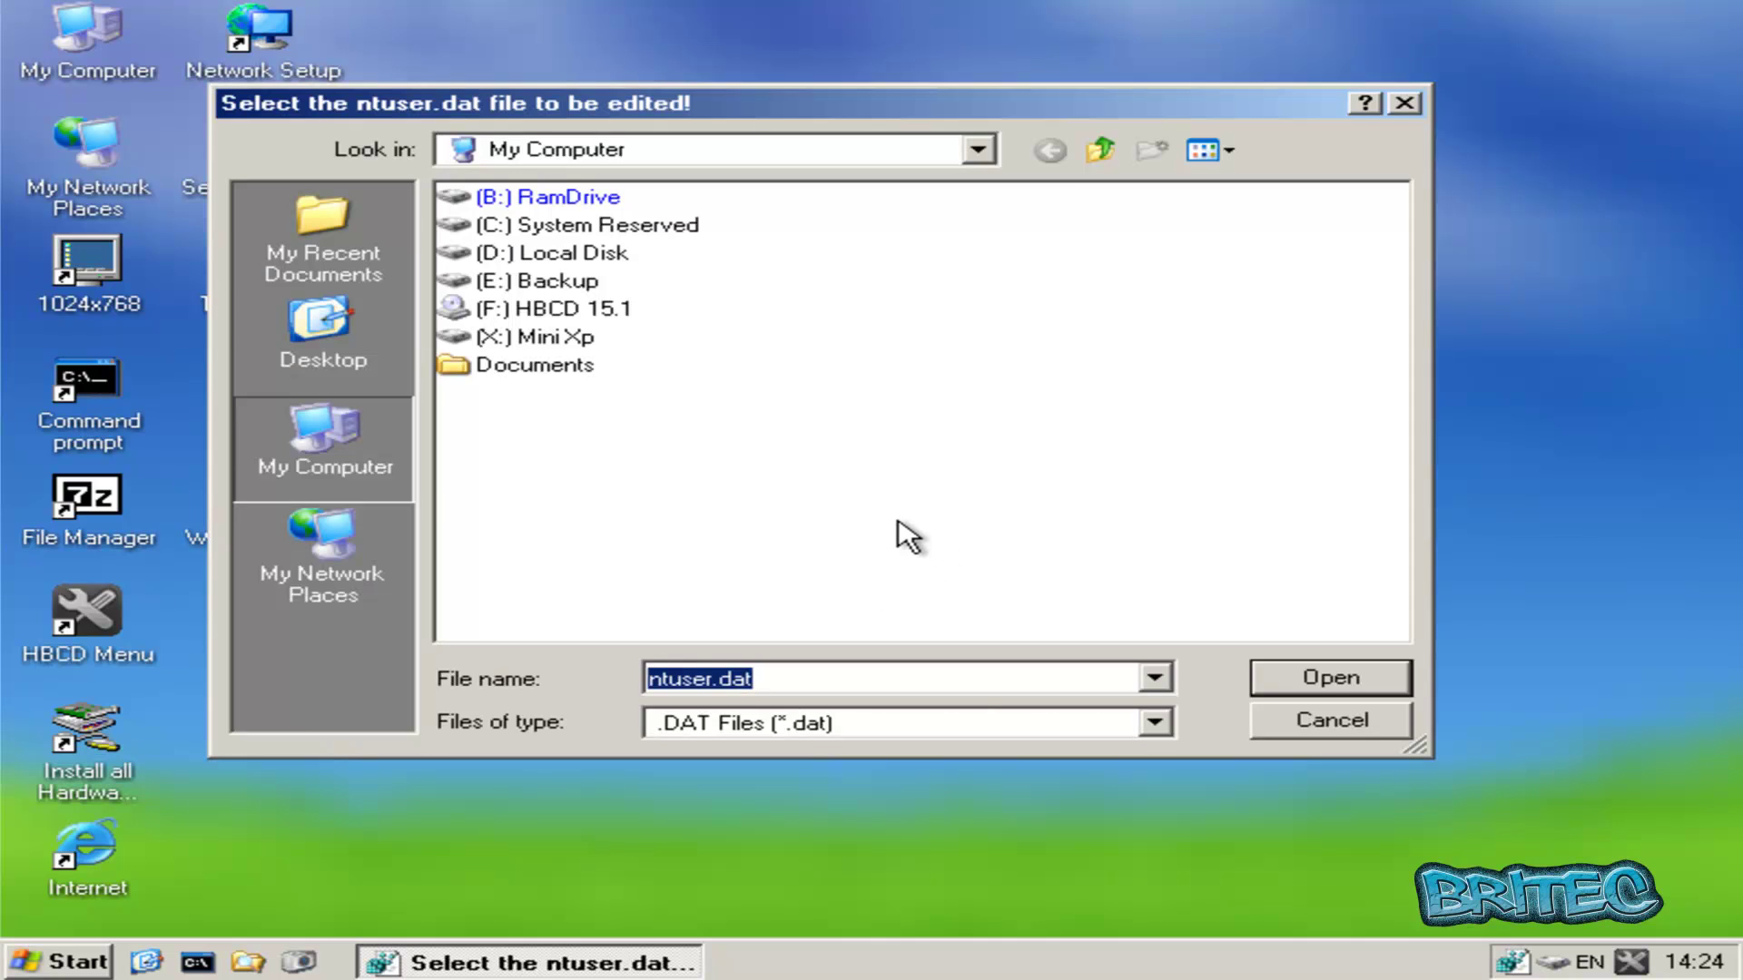
mouse_move(560, 256)
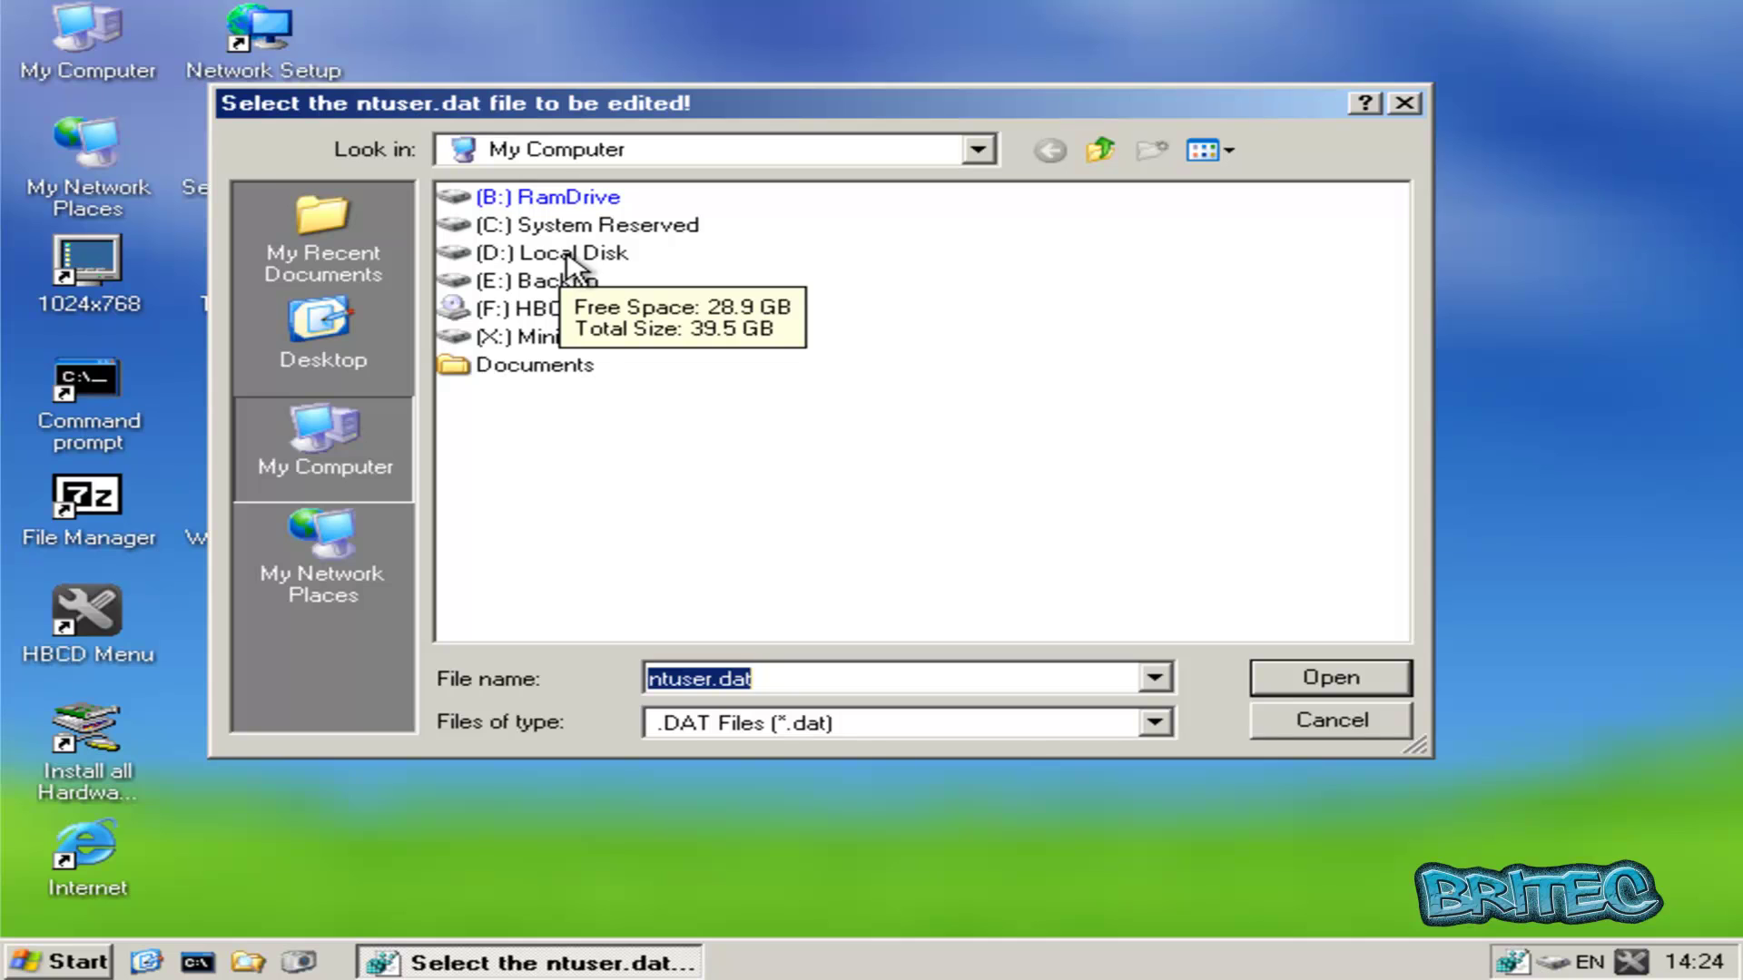
click(566, 255)
click(567, 258)
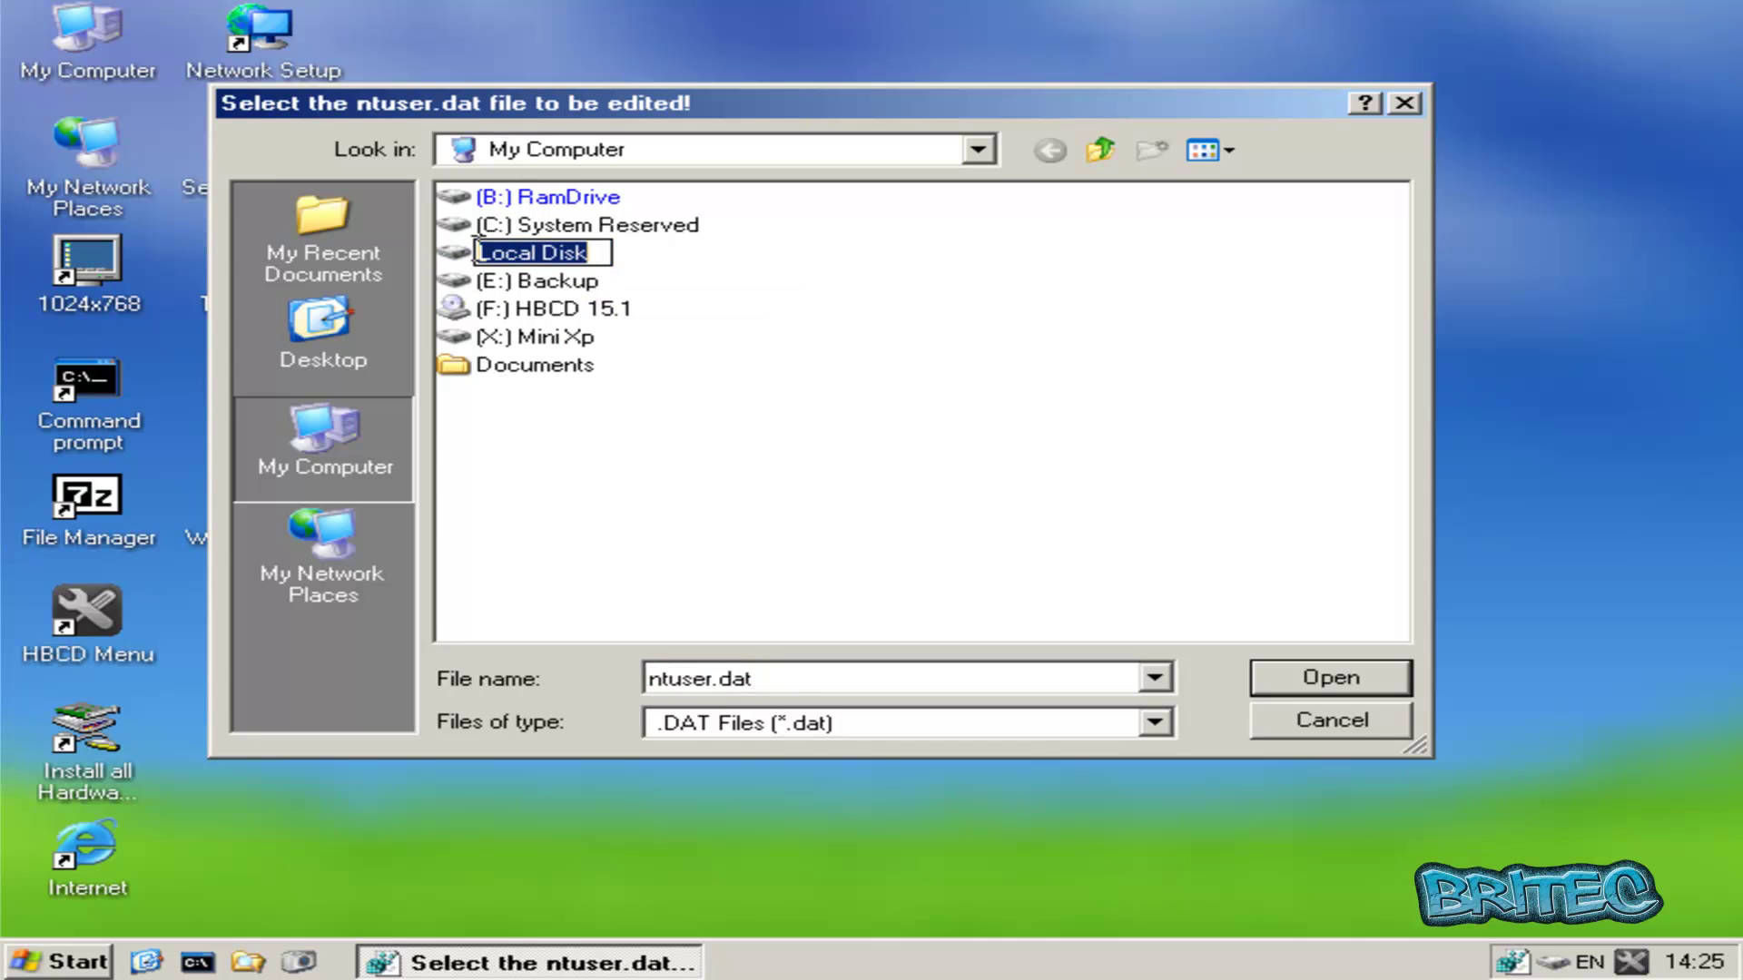
Browse D:\Users to the user's profile folder and load its ntuser.dat as the user hive.
double_click(486, 257)
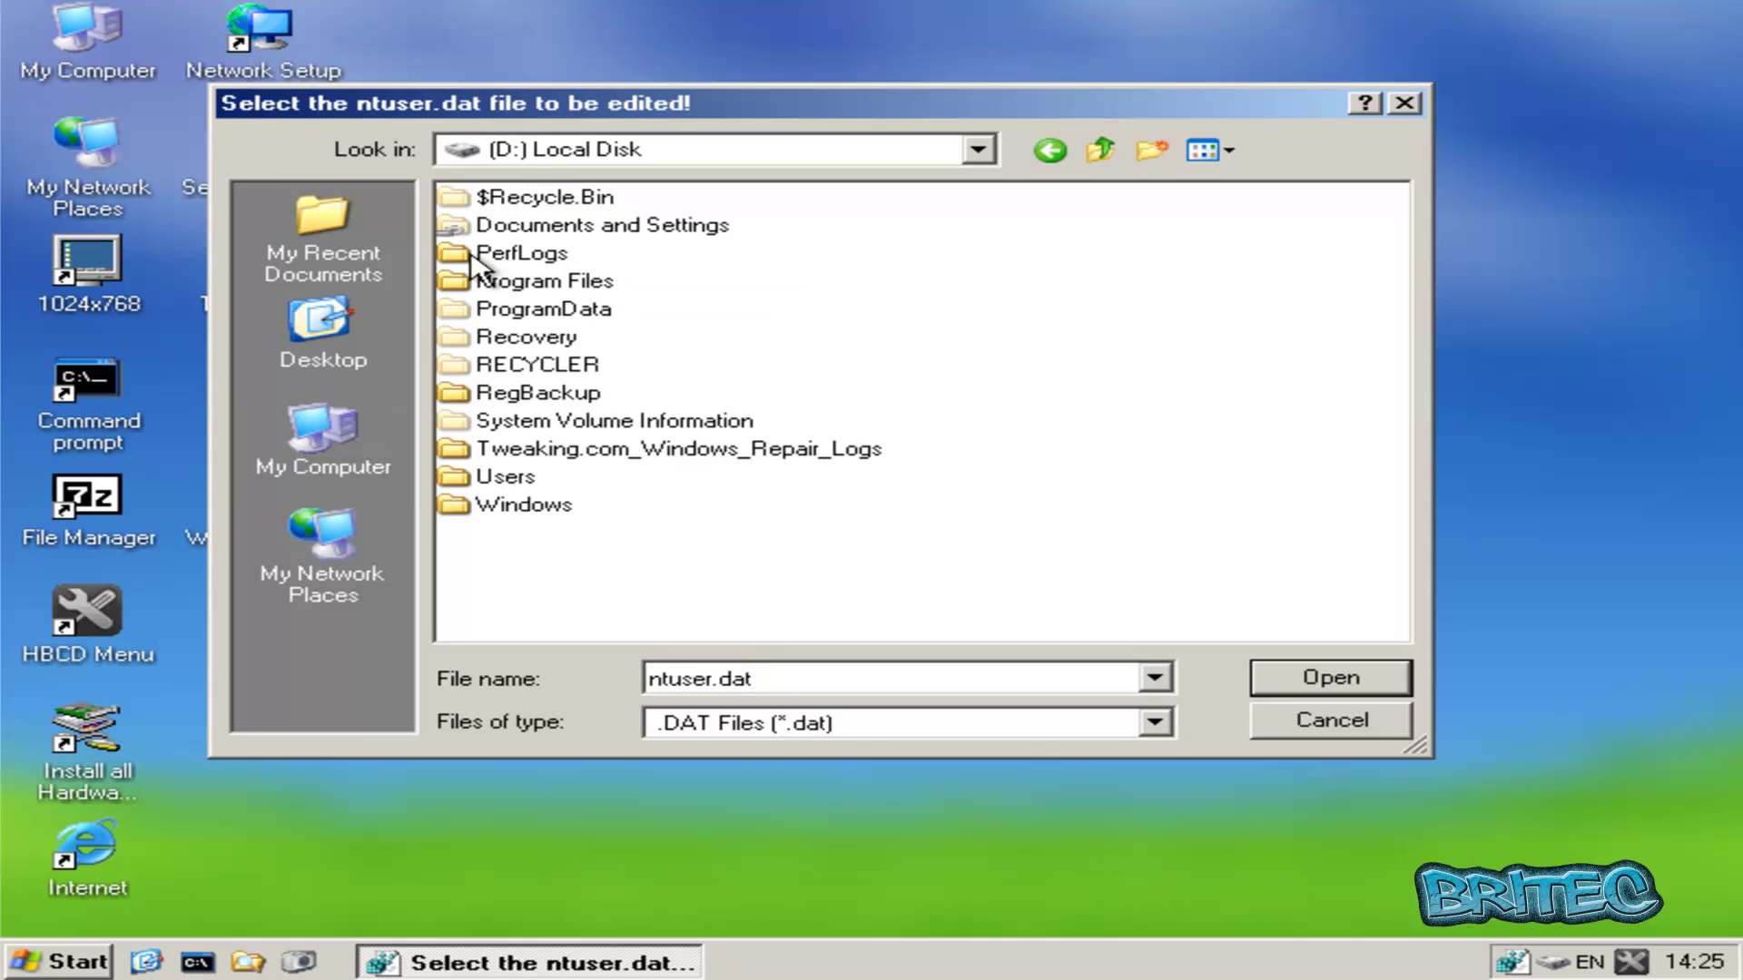
double_click(511, 479)
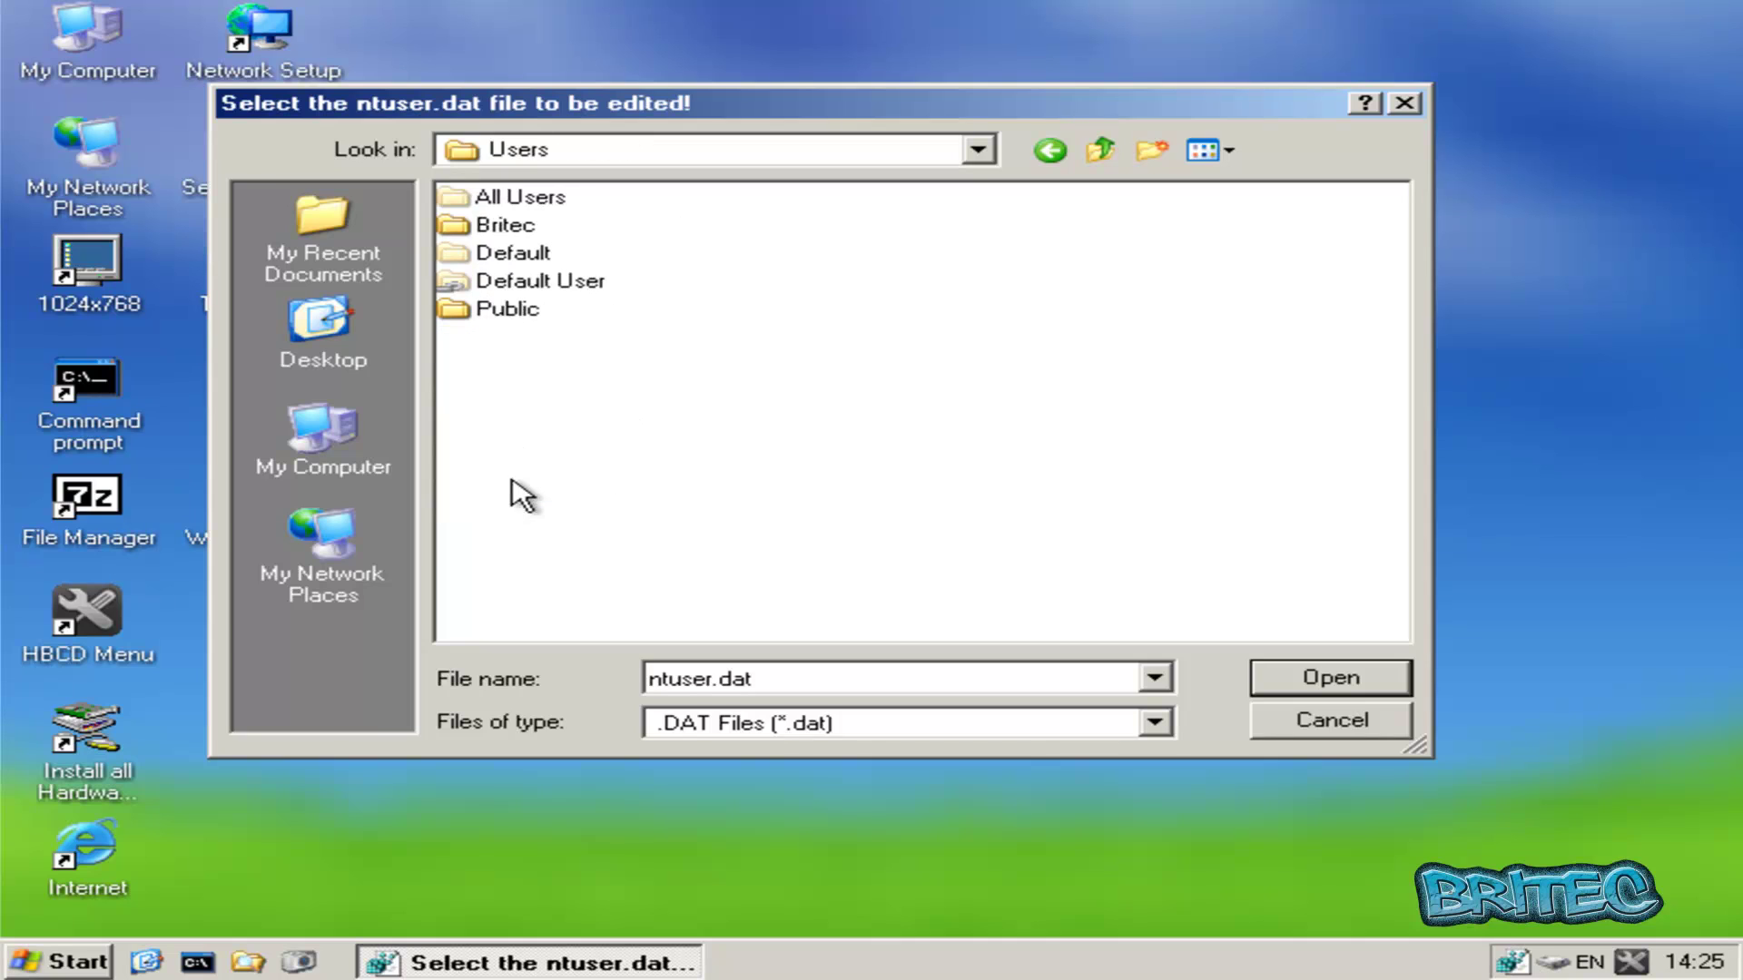
double_click(511, 234)
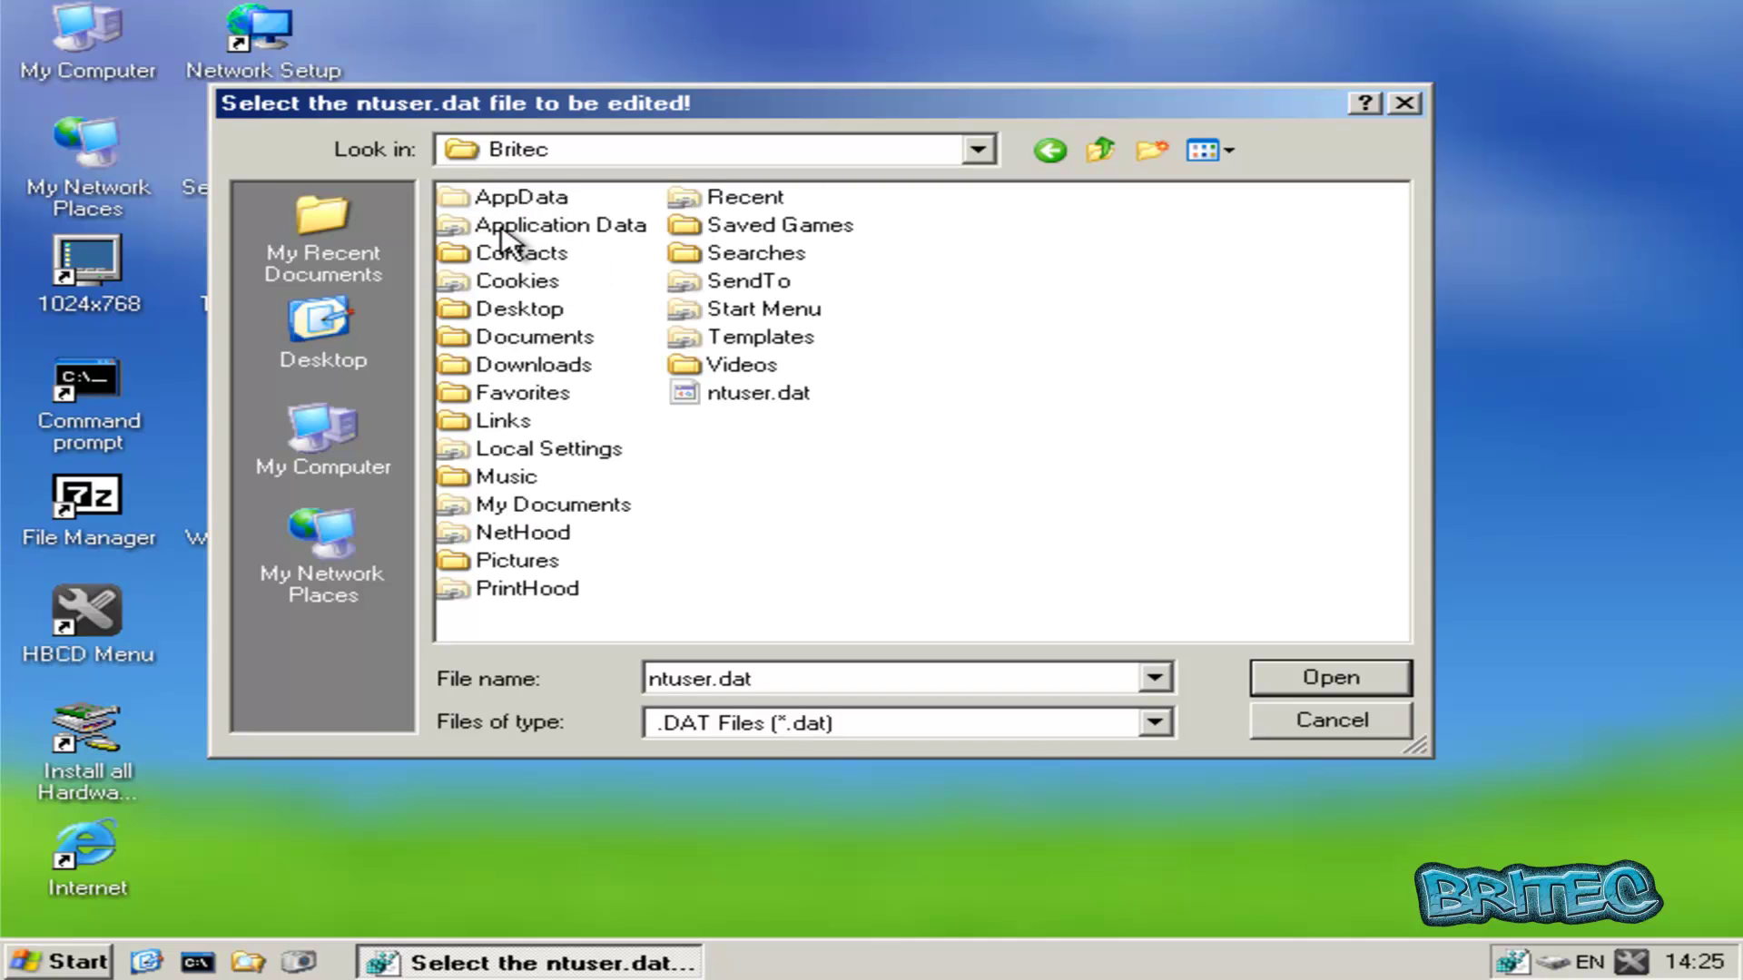
click(757, 402)
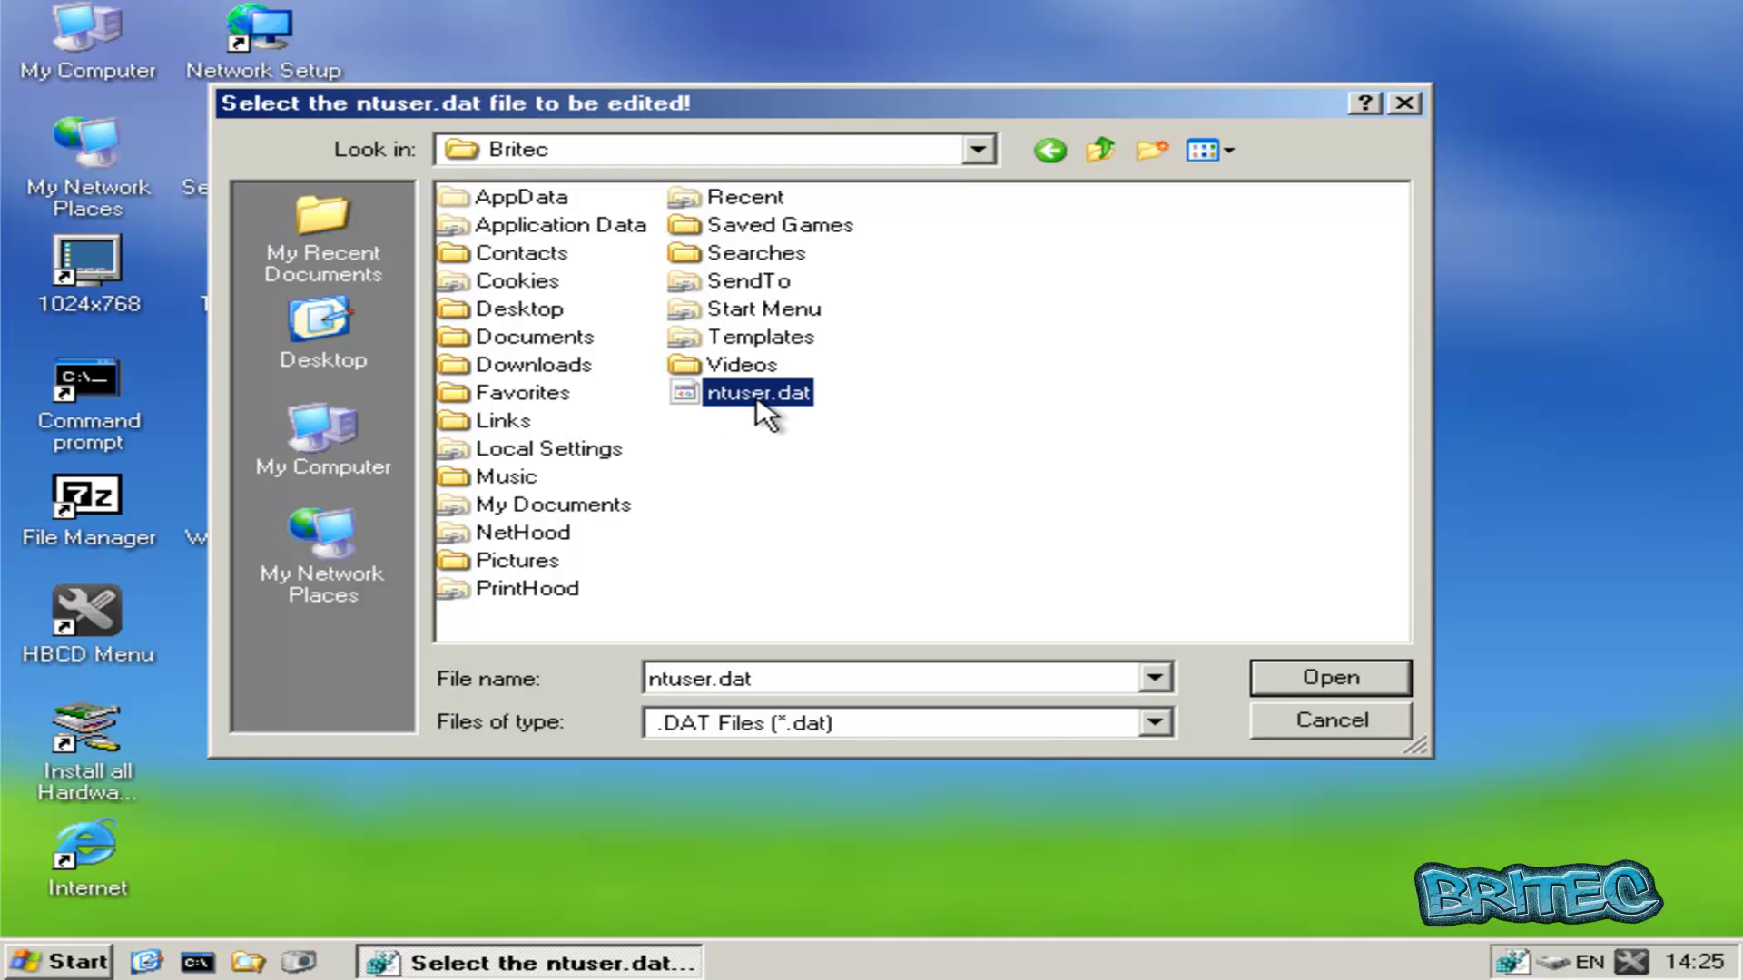
click(1351, 687)
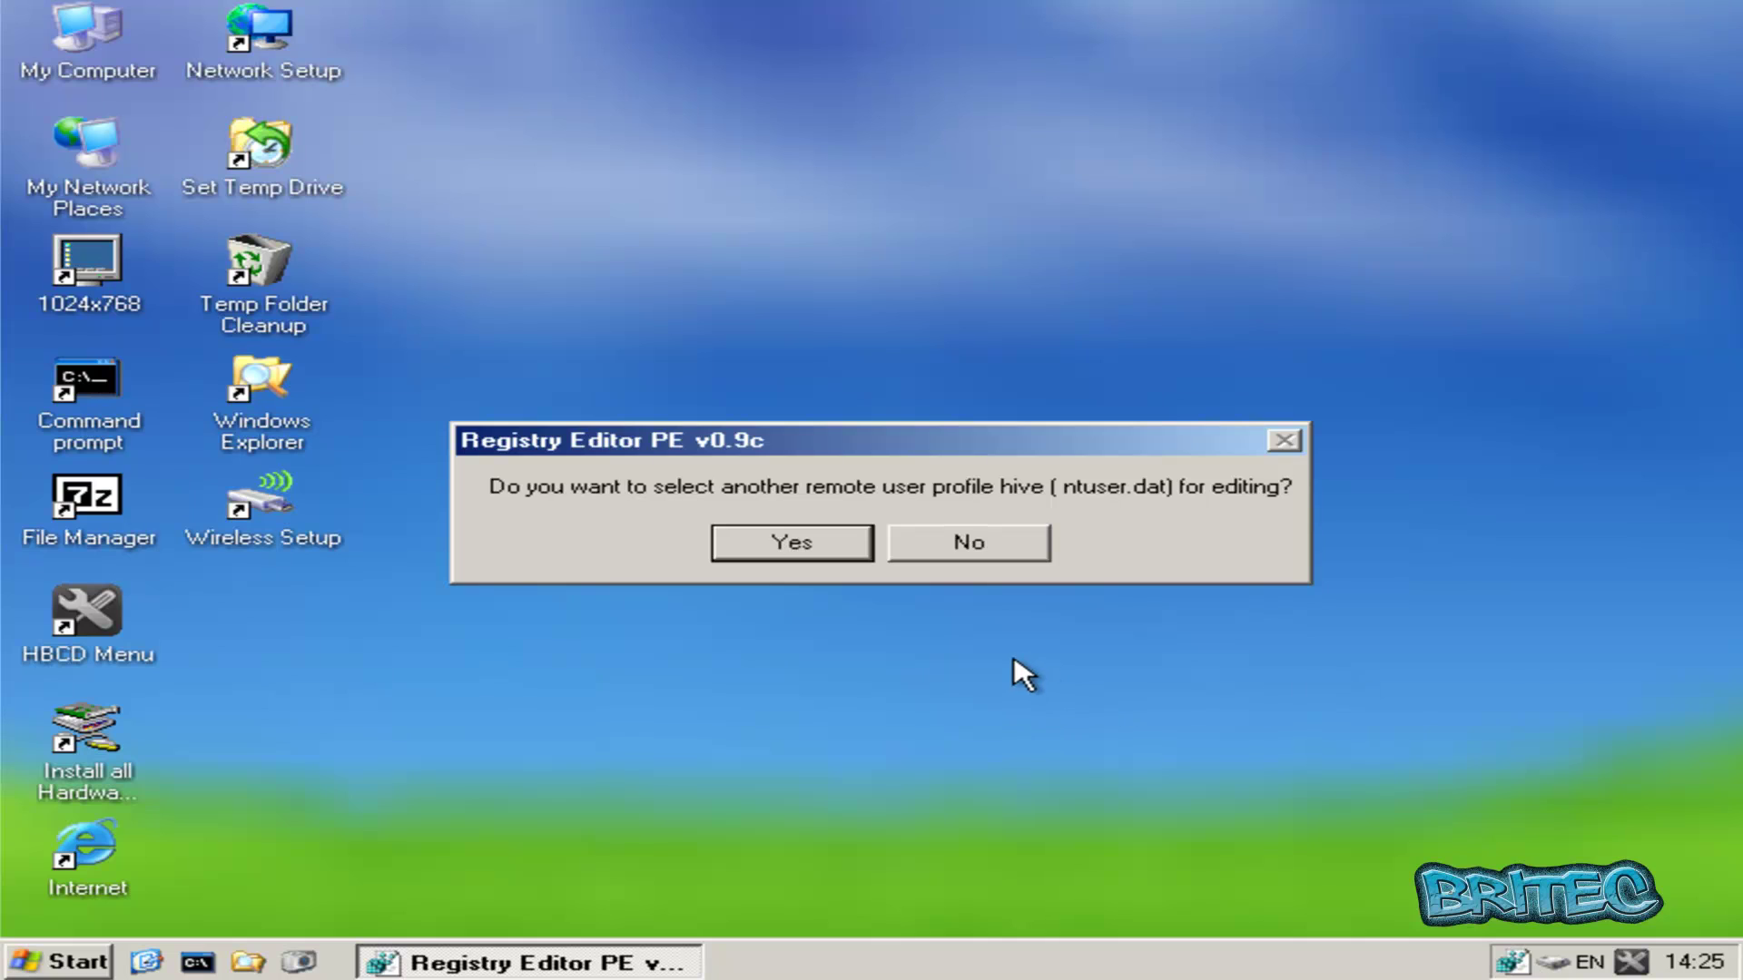
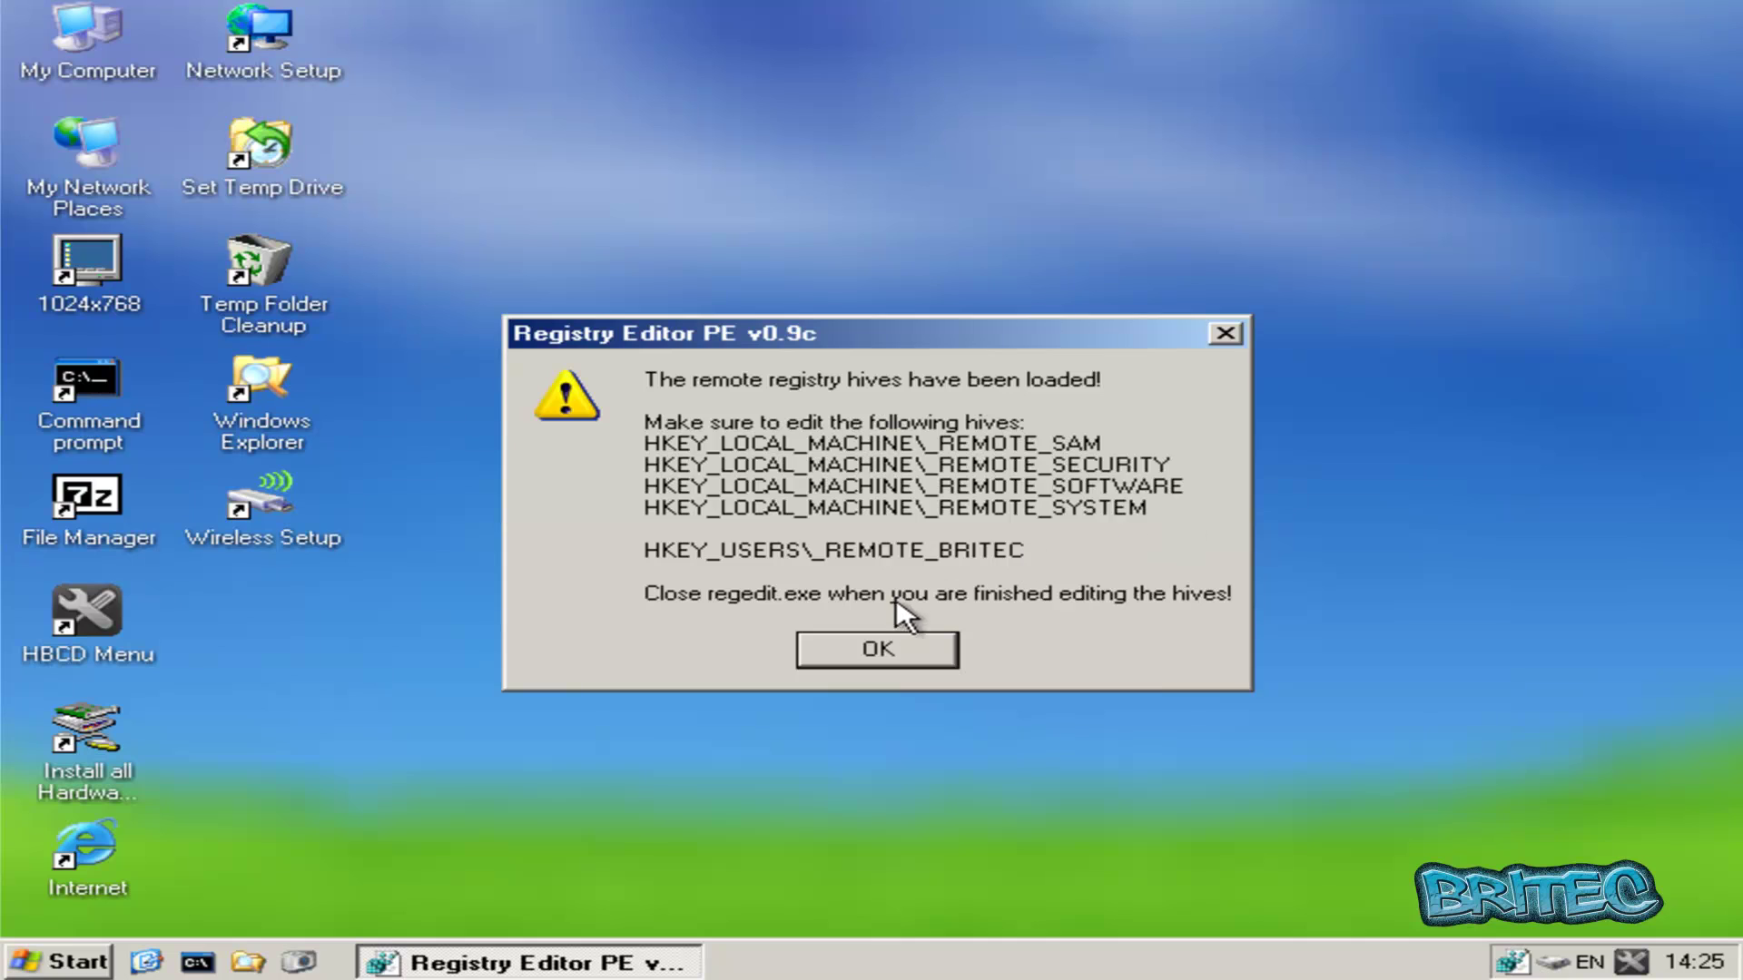
Acknowledge the remote-hives-loaded notice so Registry Editor opens.
click(896, 651)
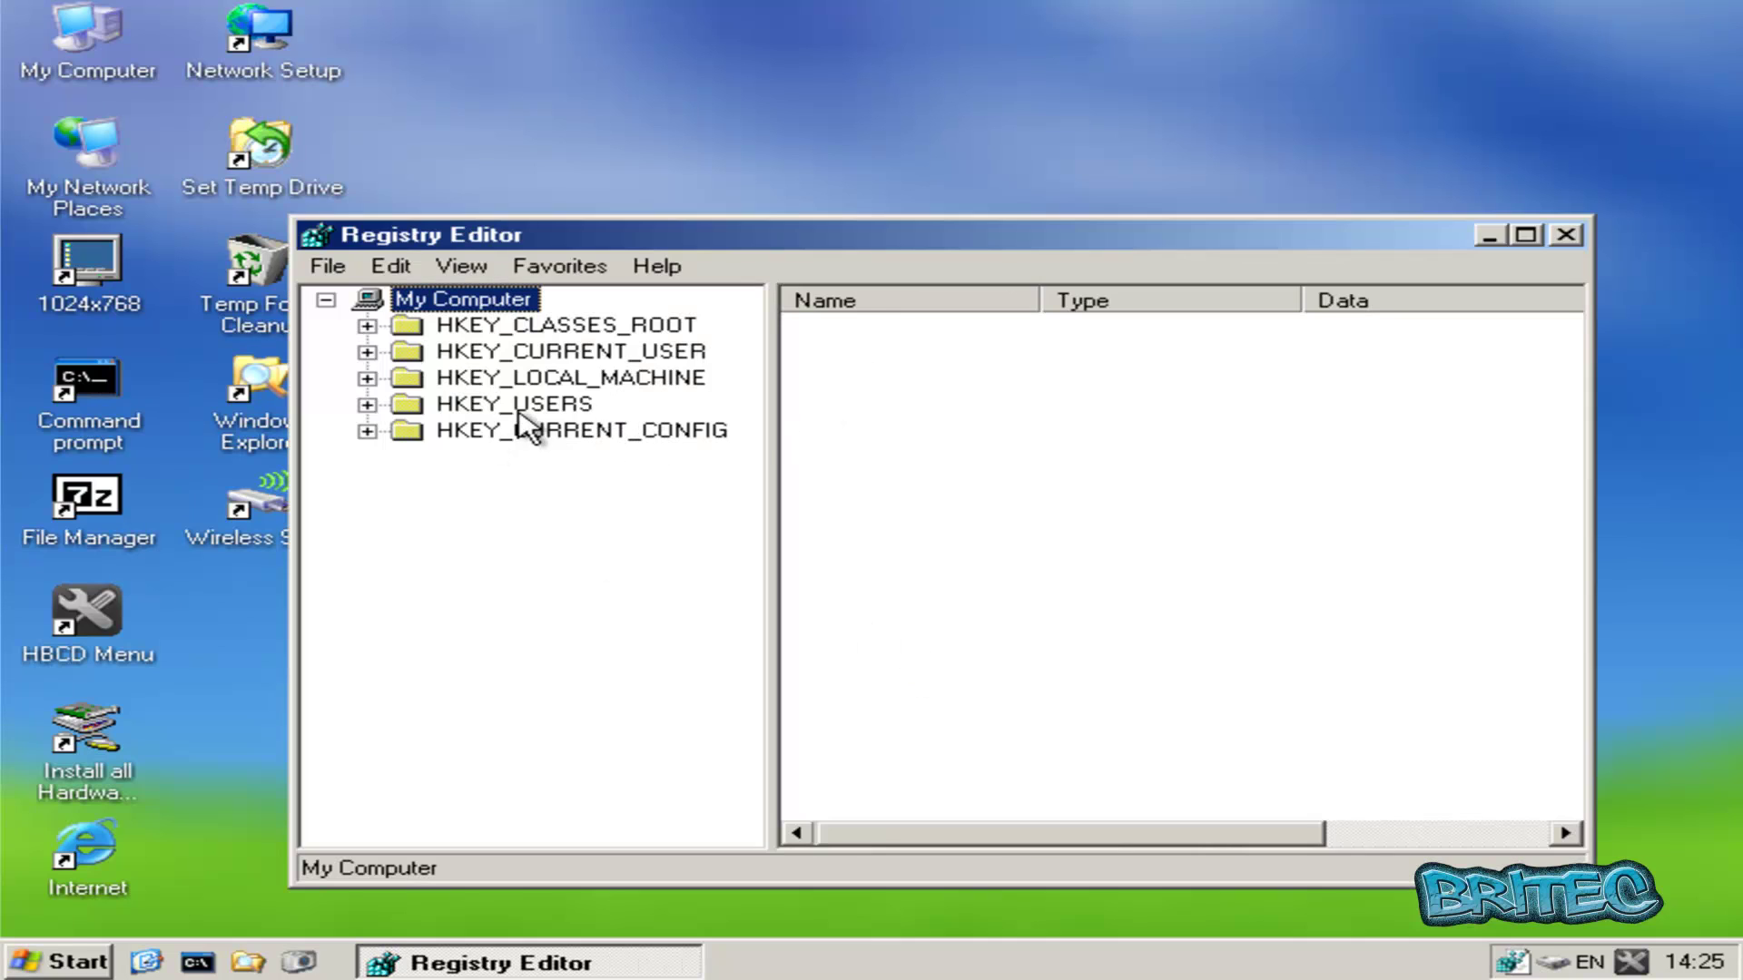
Expand HKEY_LOCAL_MACHINE and inspect the _REMOTE_SYSTEM and _REMOTE_SOFTWARE hives.
click(366, 379)
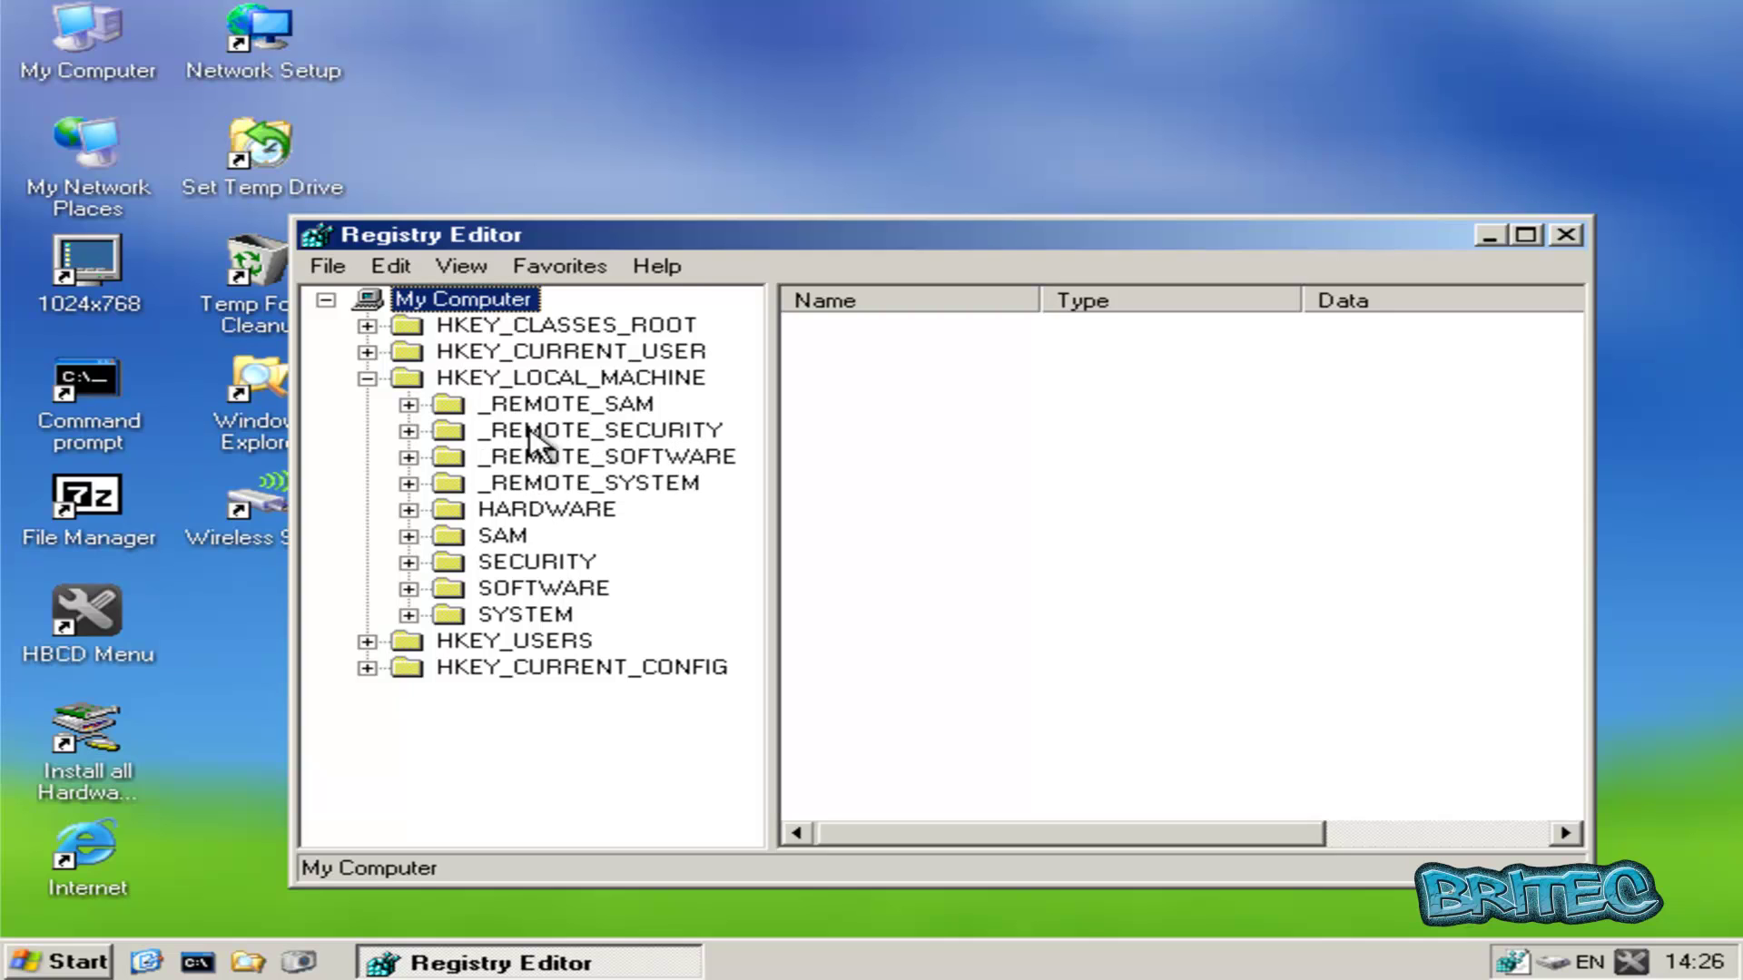
click(531, 486)
click(537, 461)
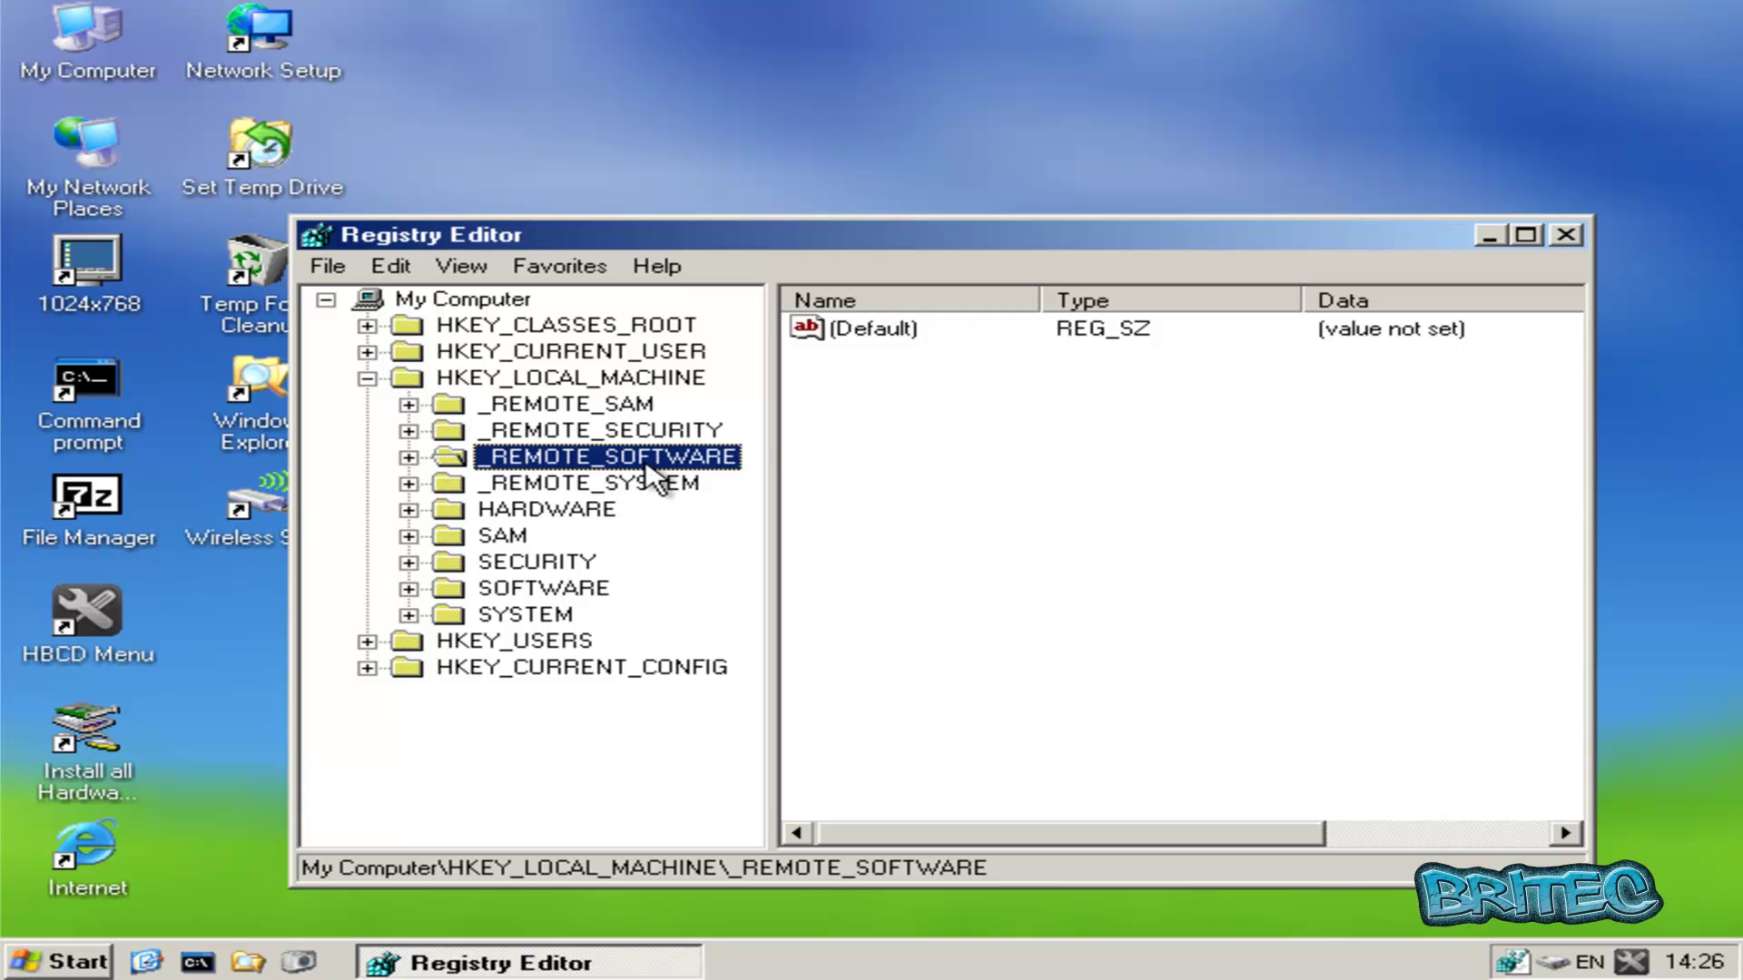
Drill into _REMOTE_SOFTWARE\Microsoft\Windows\CurrentVersion, widening the key tree to show full names.
click(410, 457)
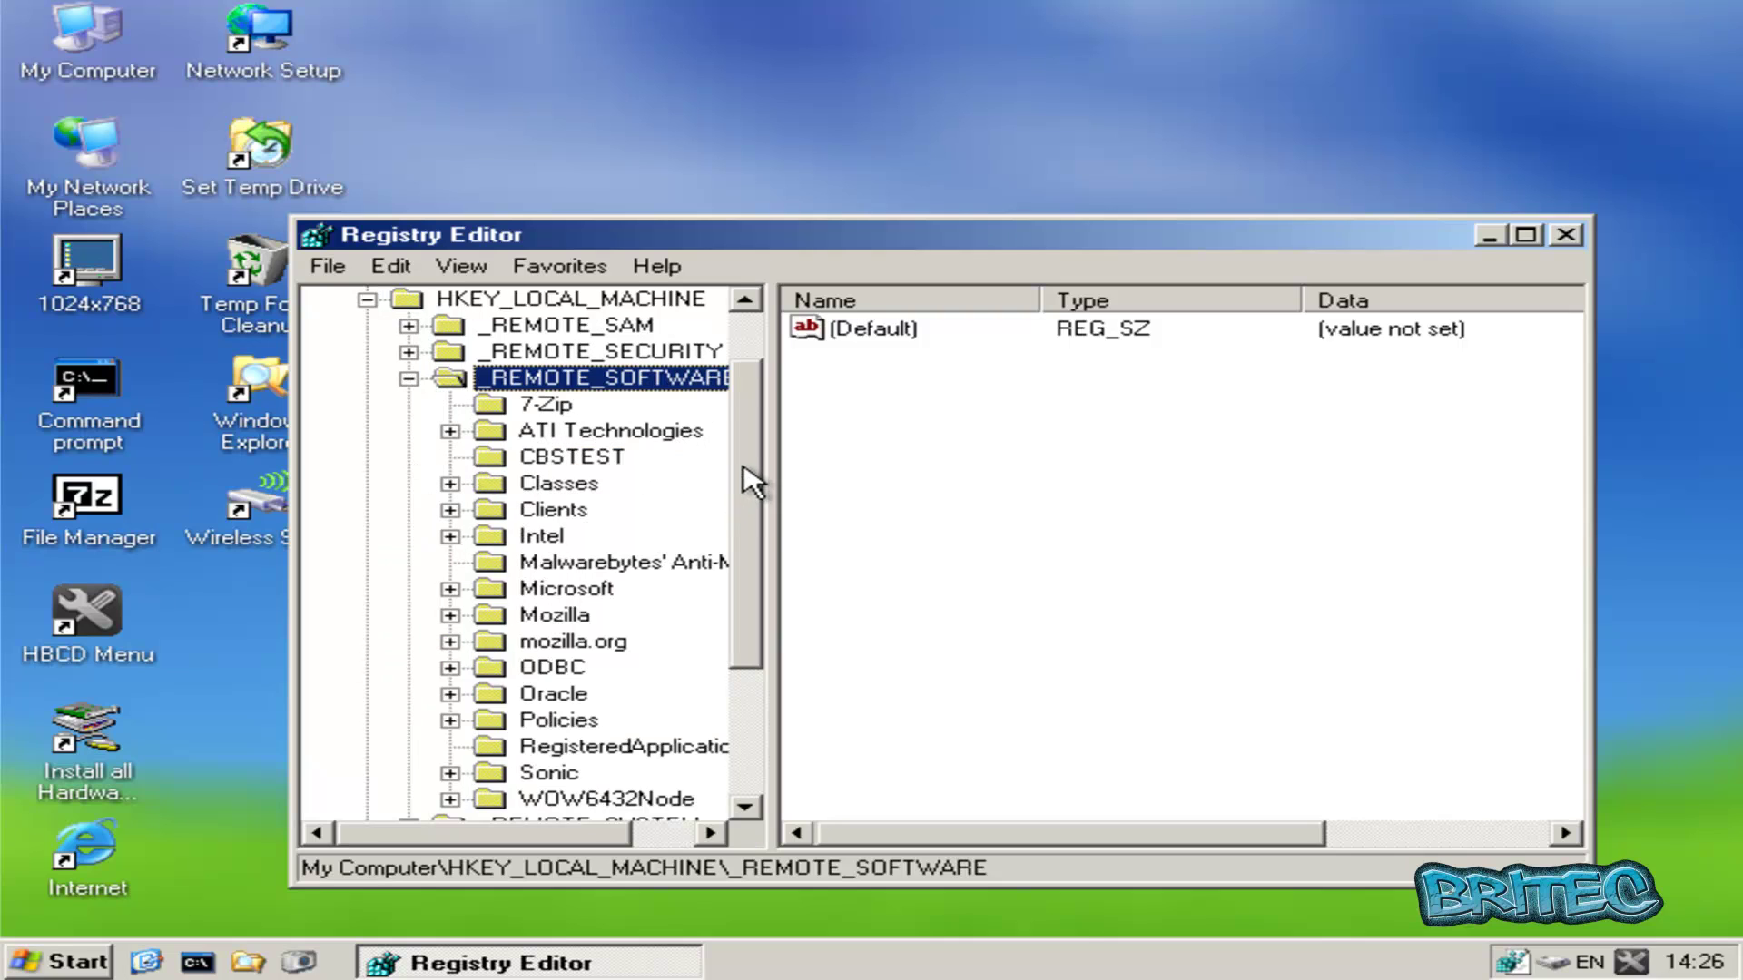
scroll(742, 468, down, 1)
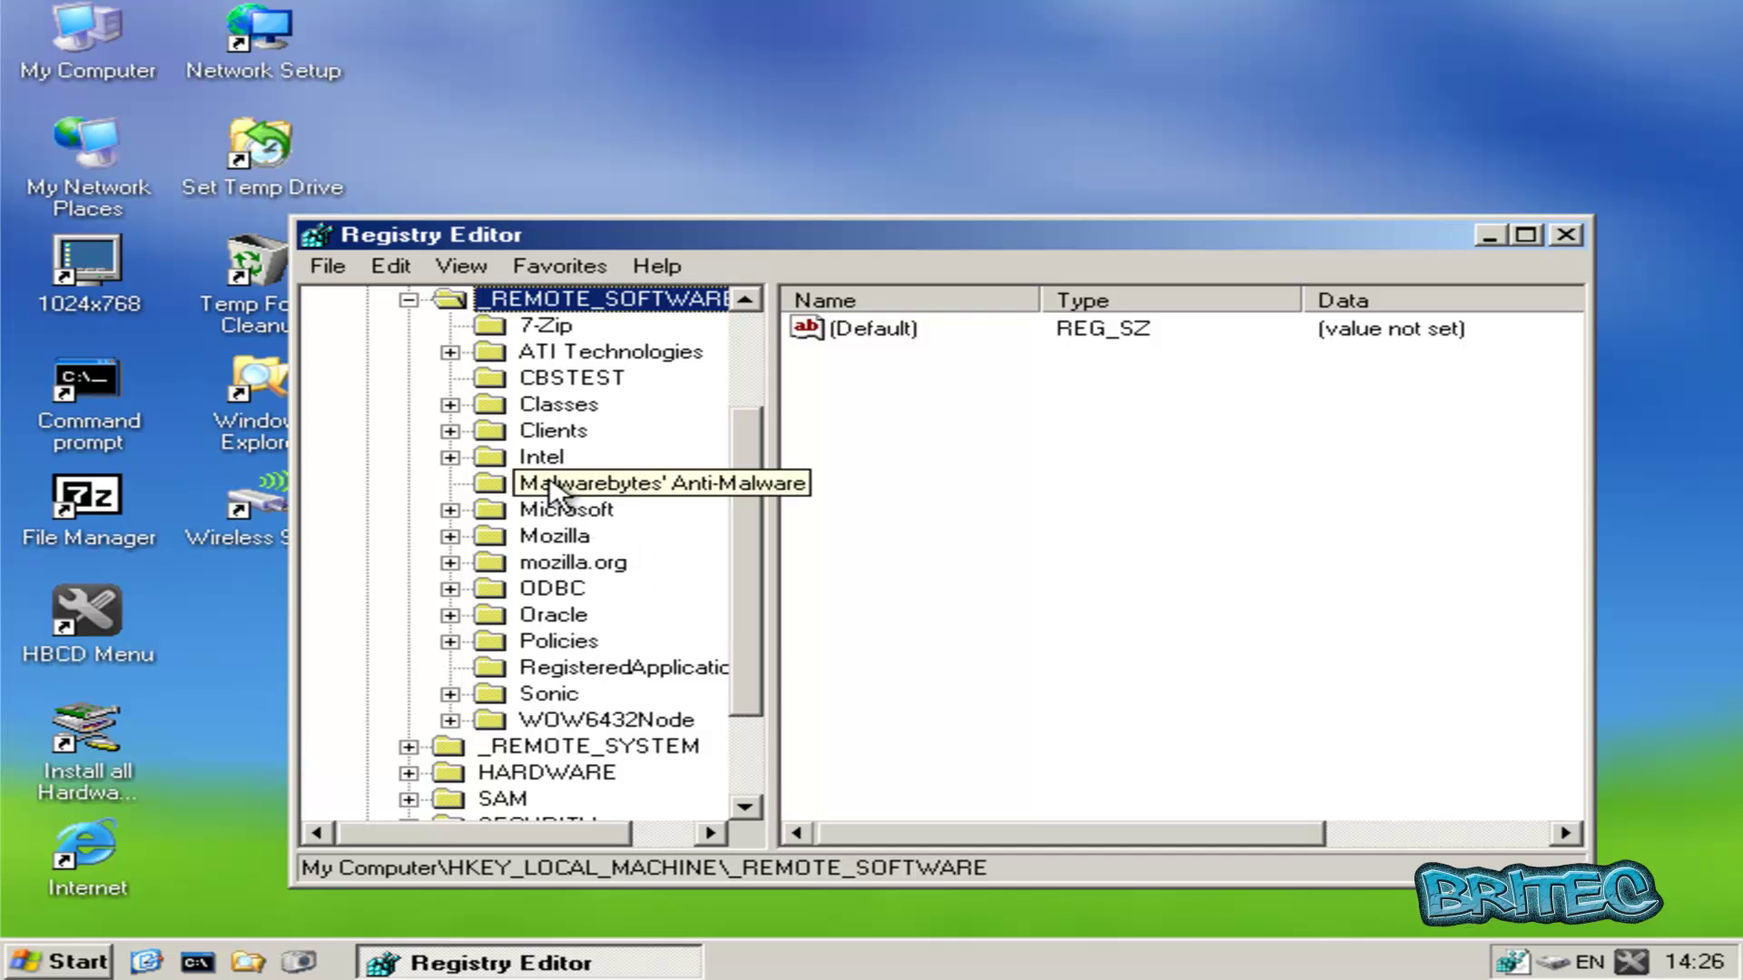
click(445, 510)
drag(751, 393, 768, 694)
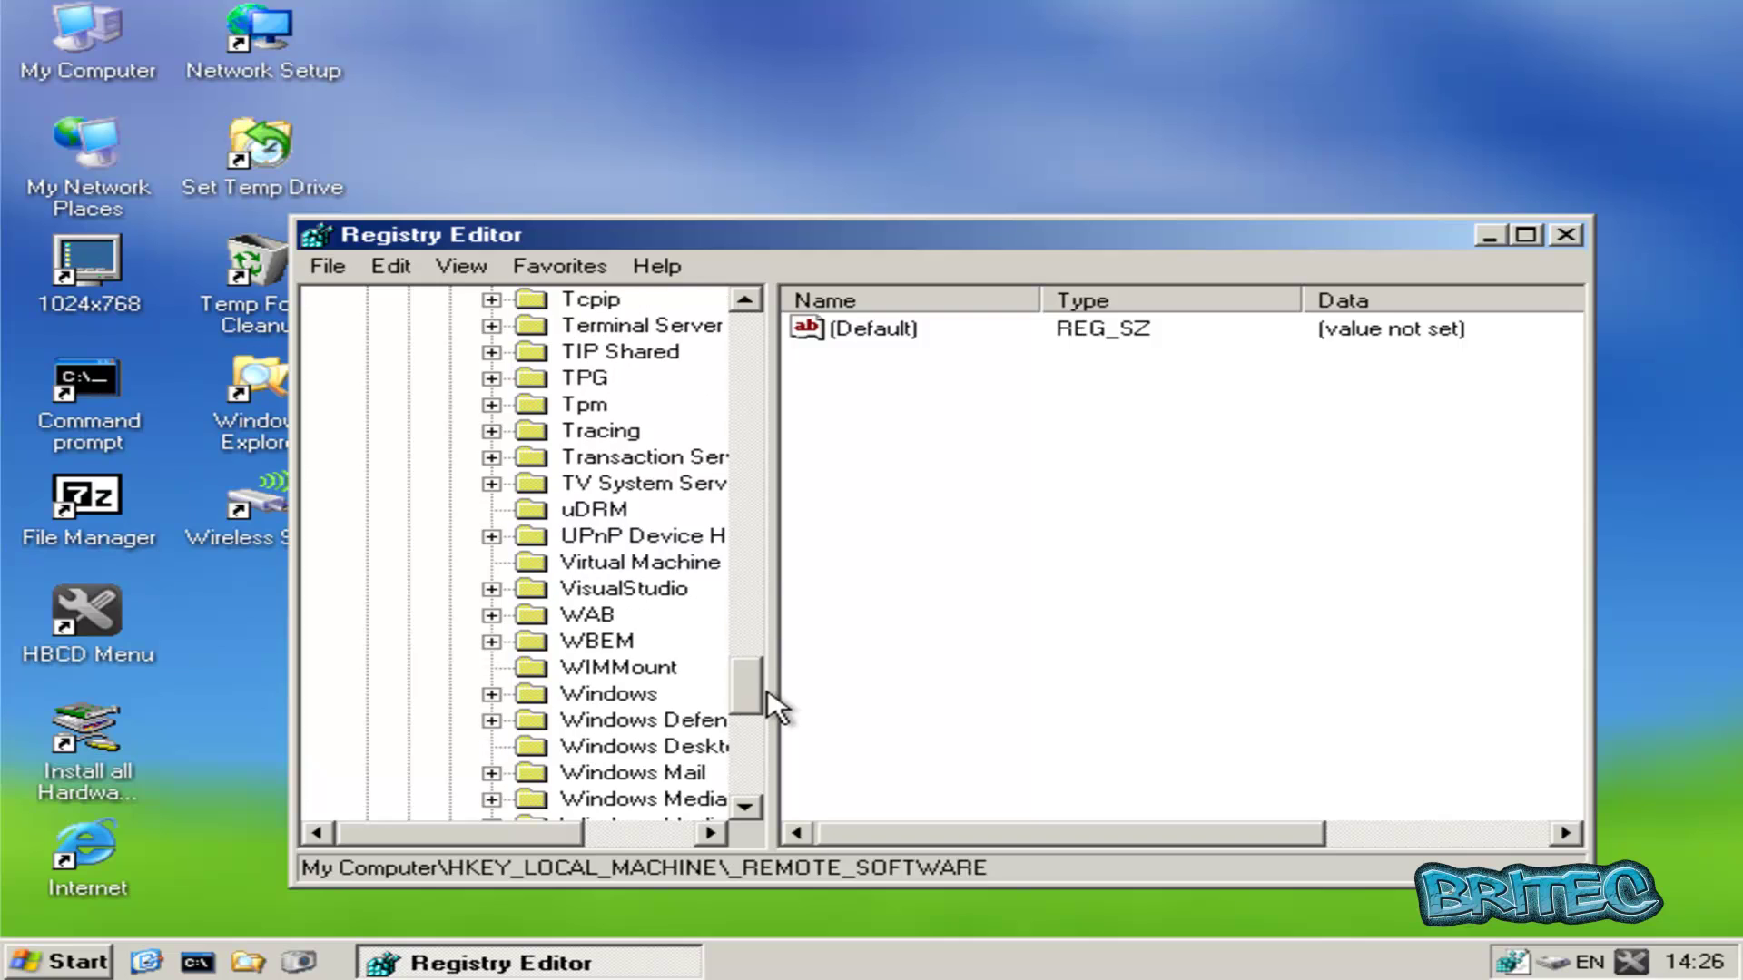
click(590, 697)
click(491, 694)
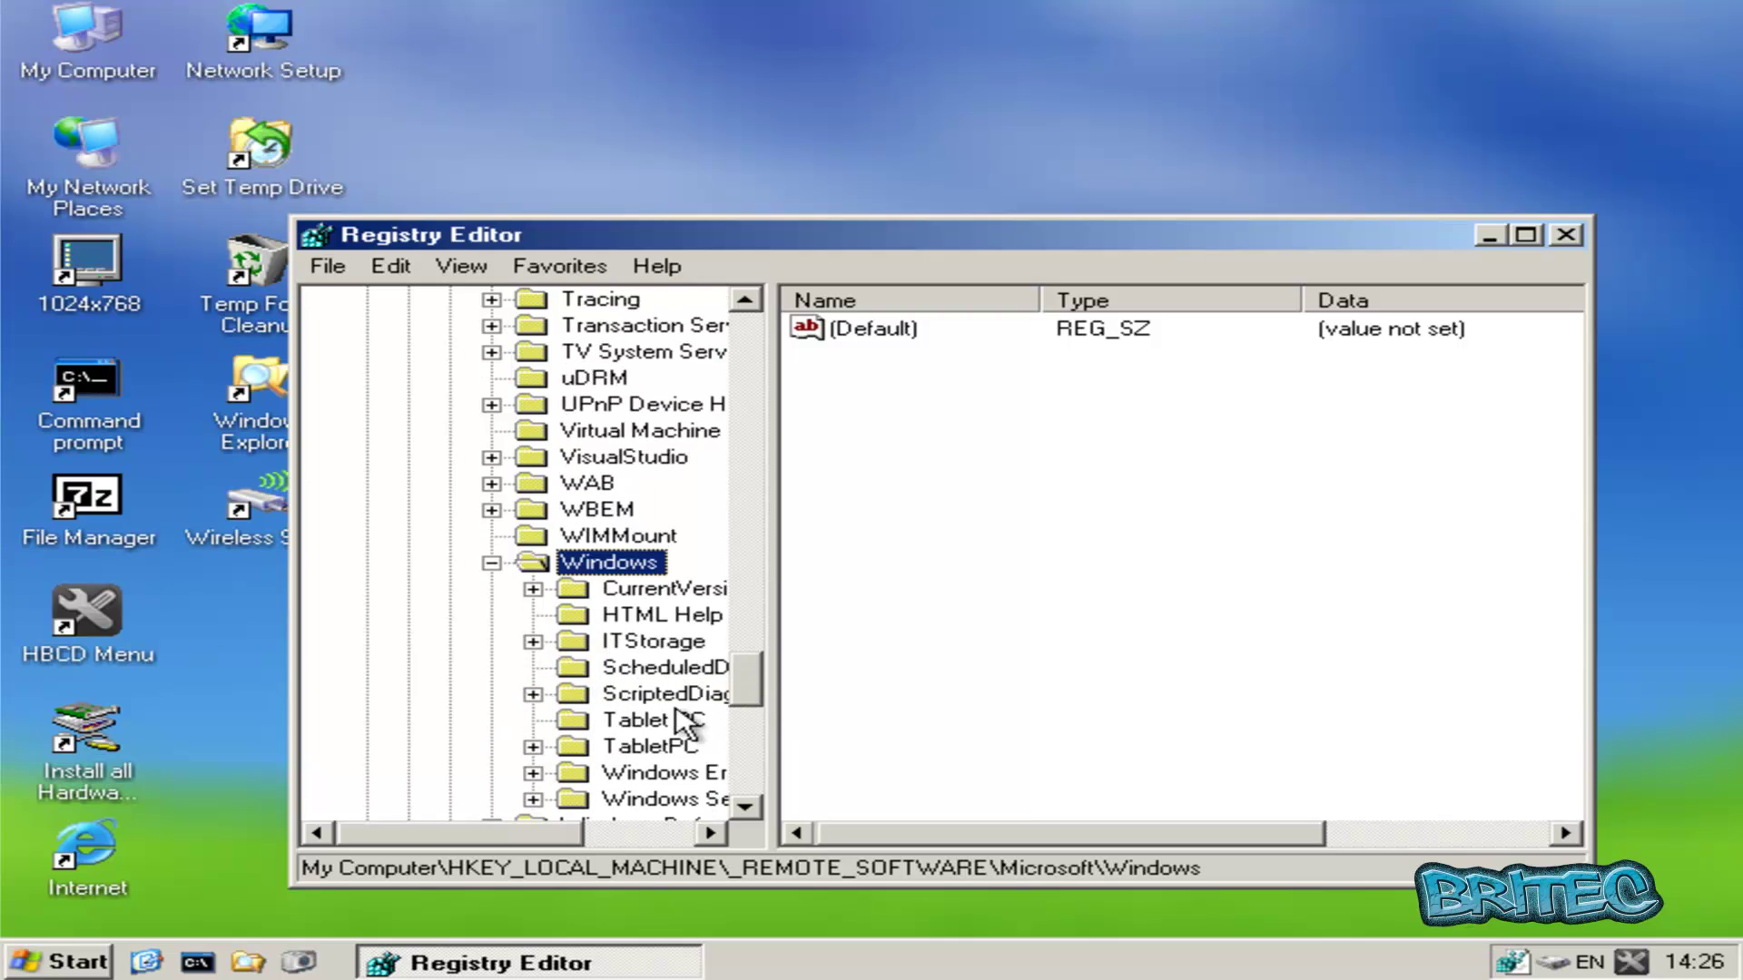
click(533, 590)
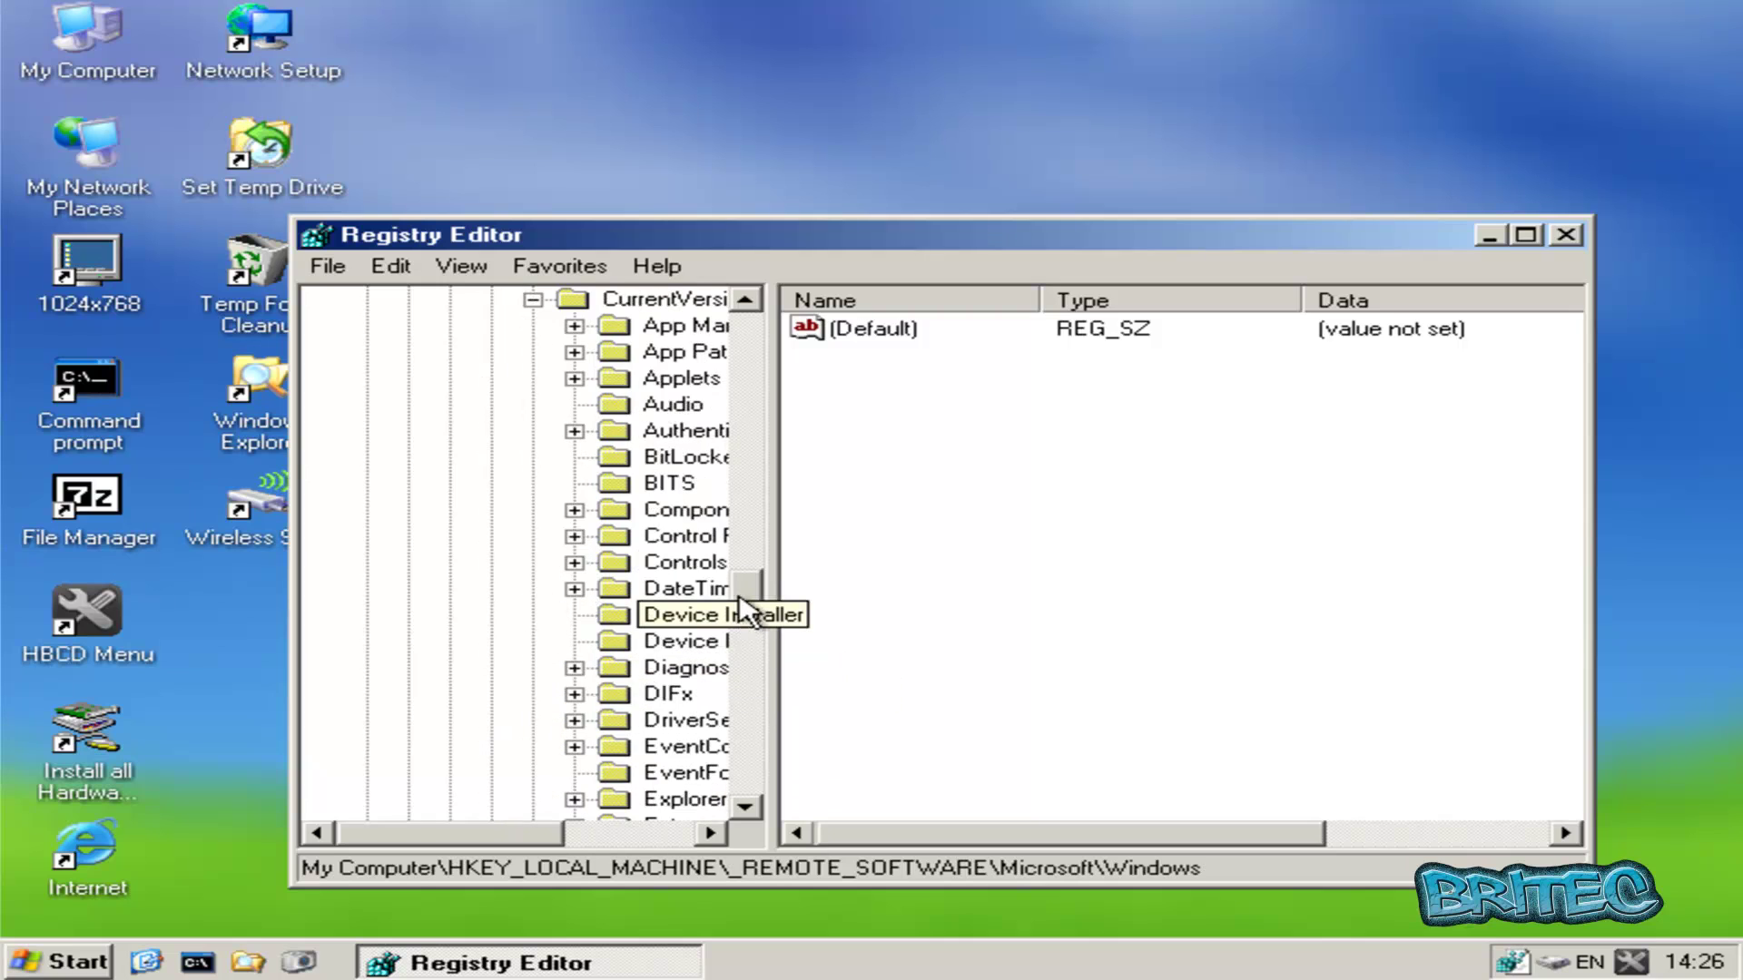
drag(772, 527, 888, 660)
Inspect the Run, RunOnce and RenameFiles keys, ending on RenameFiles with only (Default).
click(640, 509)
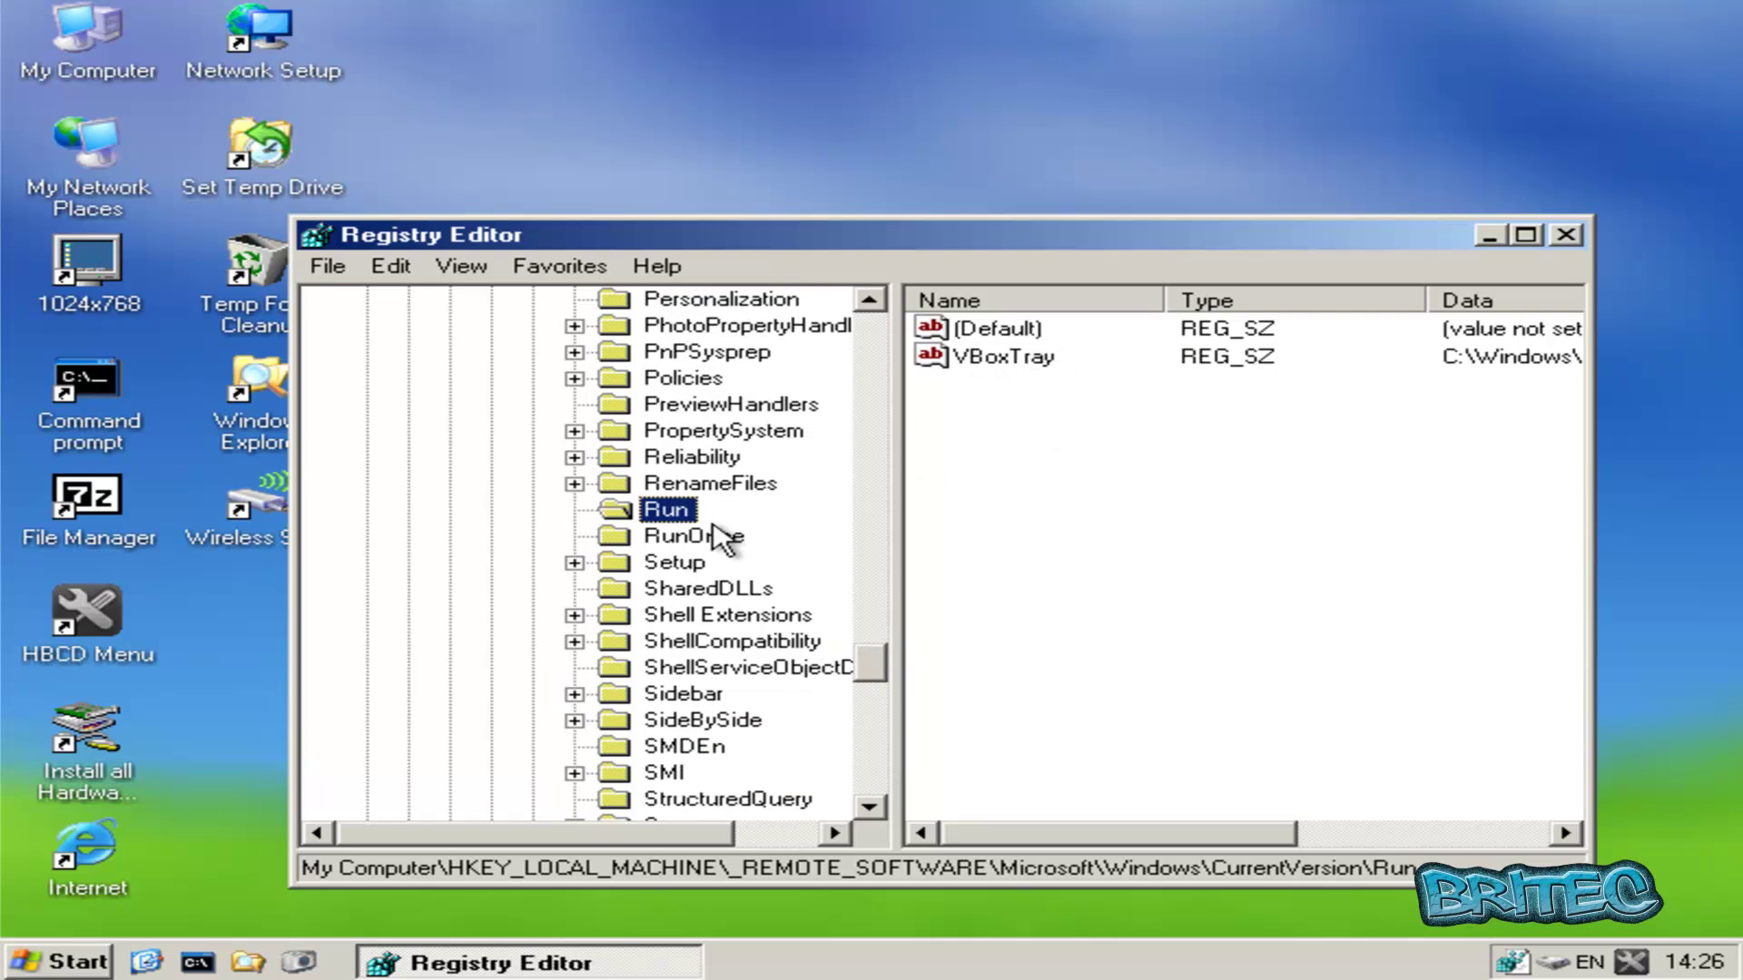
click(679, 537)
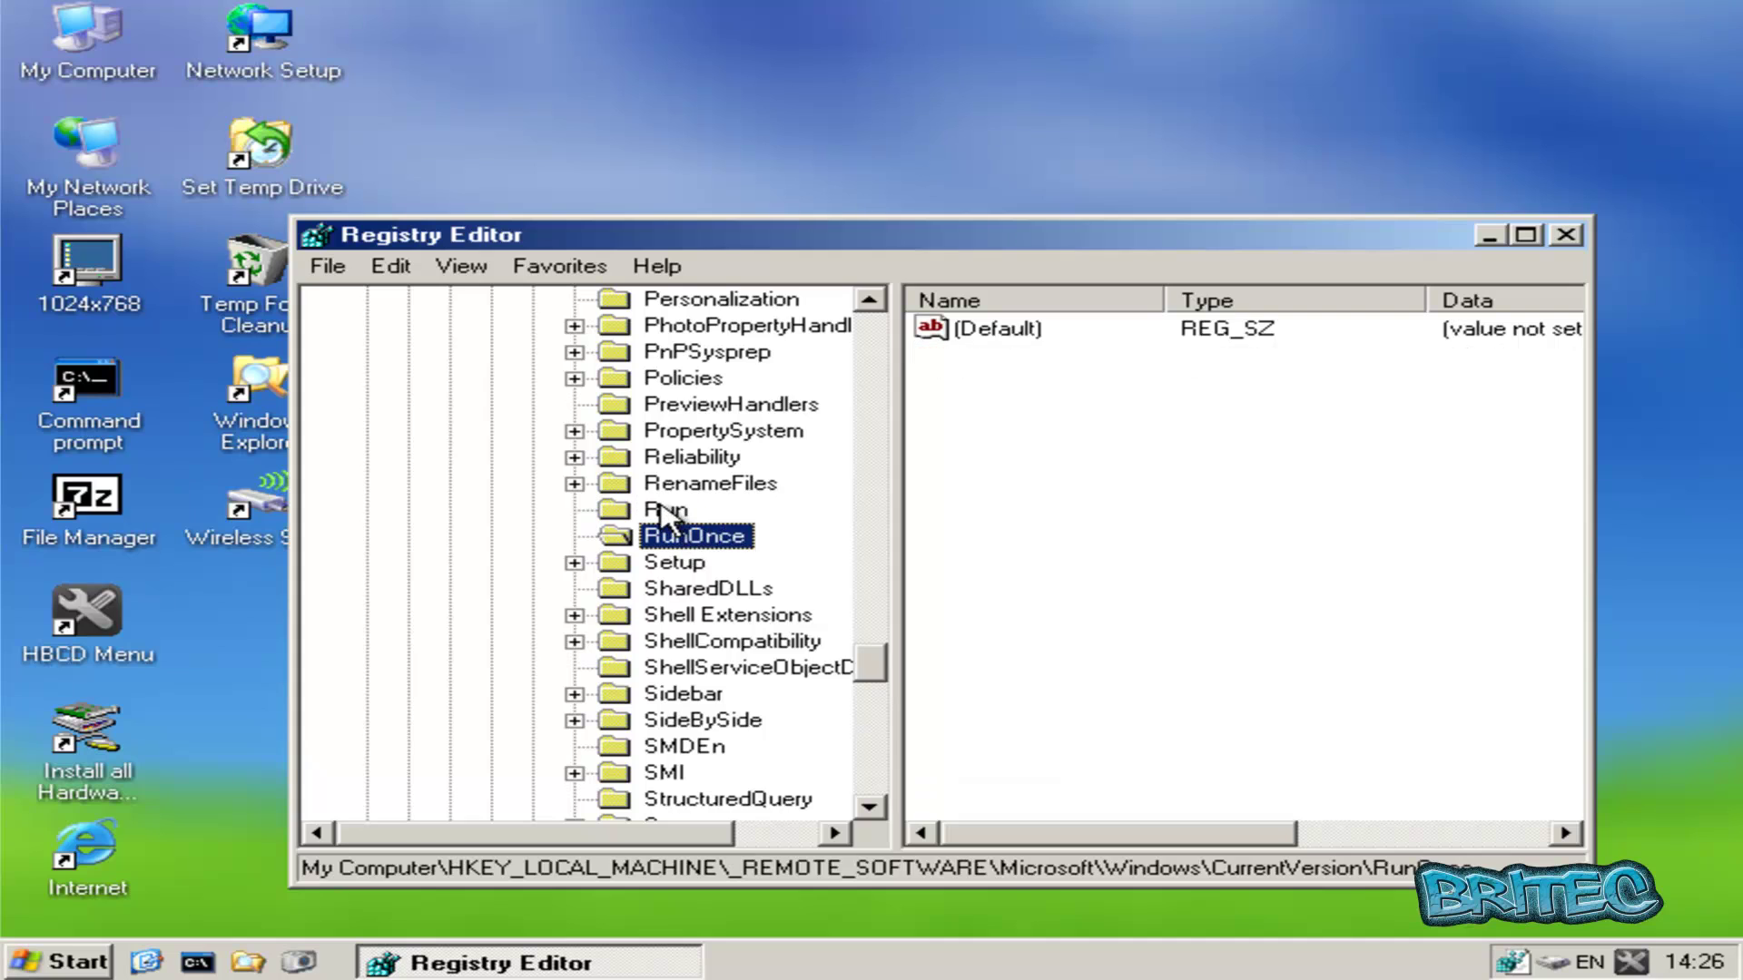
click(679, 511)
click(690, 484)
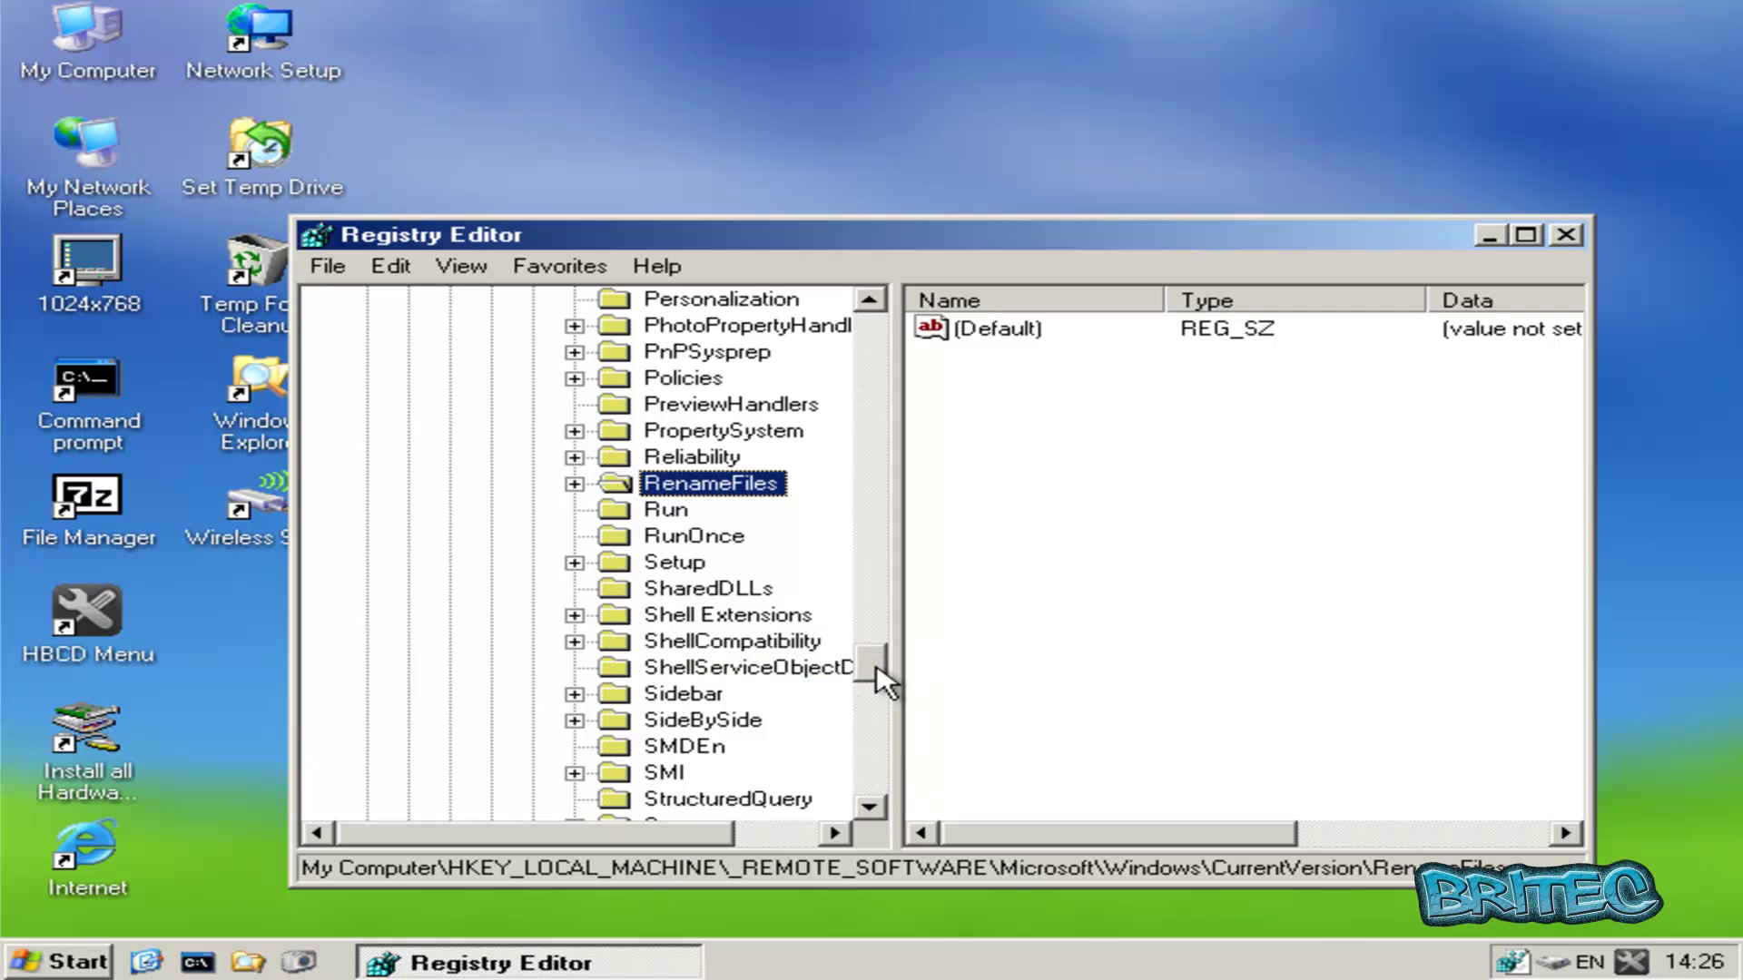
drag(879, 669, 926, 309)
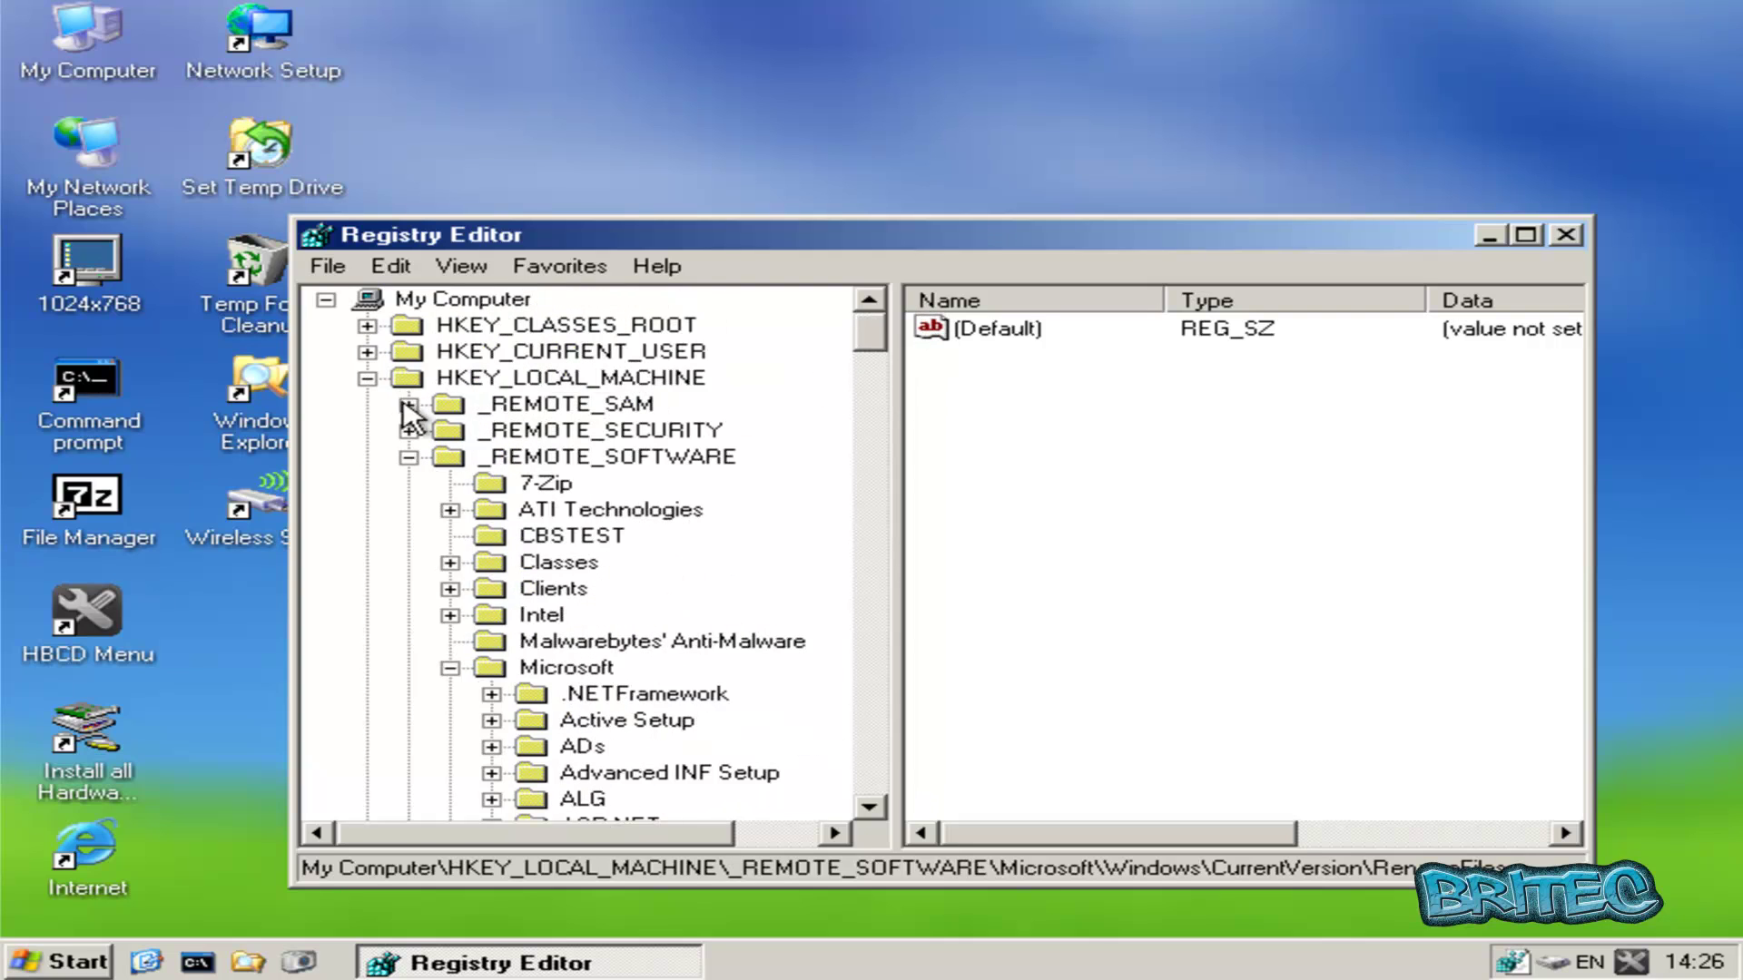
Collapse HKEY_LOCAL_MACHINE and expand the remote user hive under HKEY_USERS to show its subkeys.
click(367, 379)
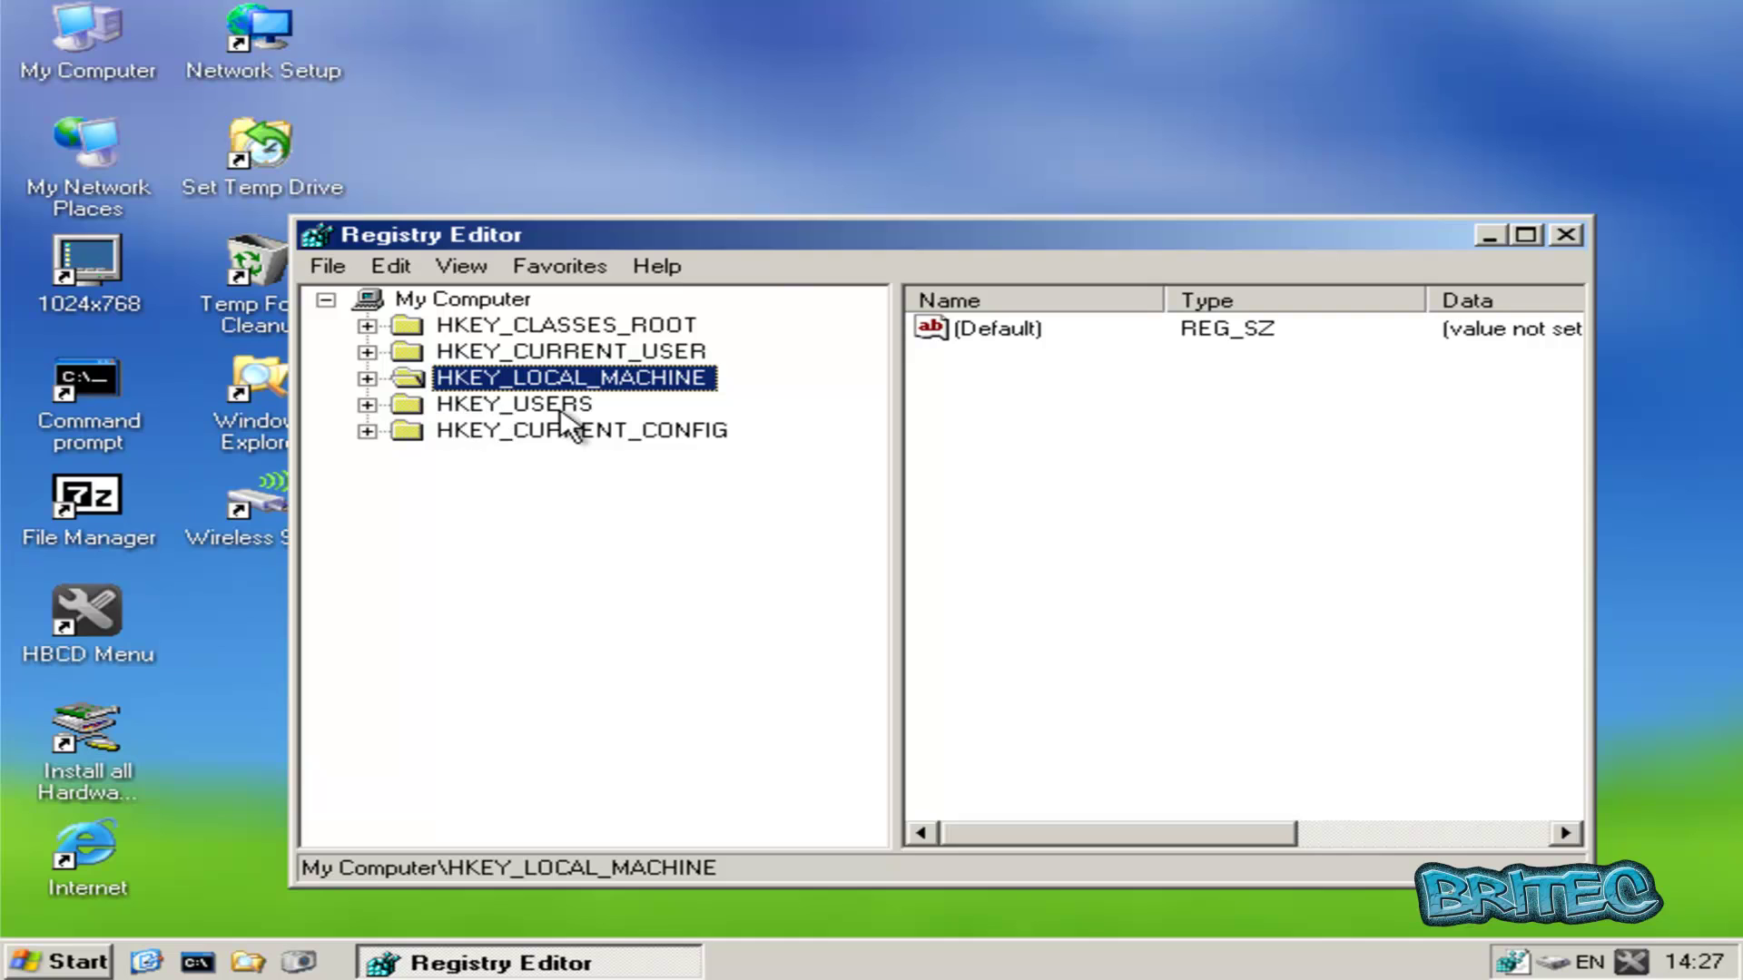
click(366, 405)
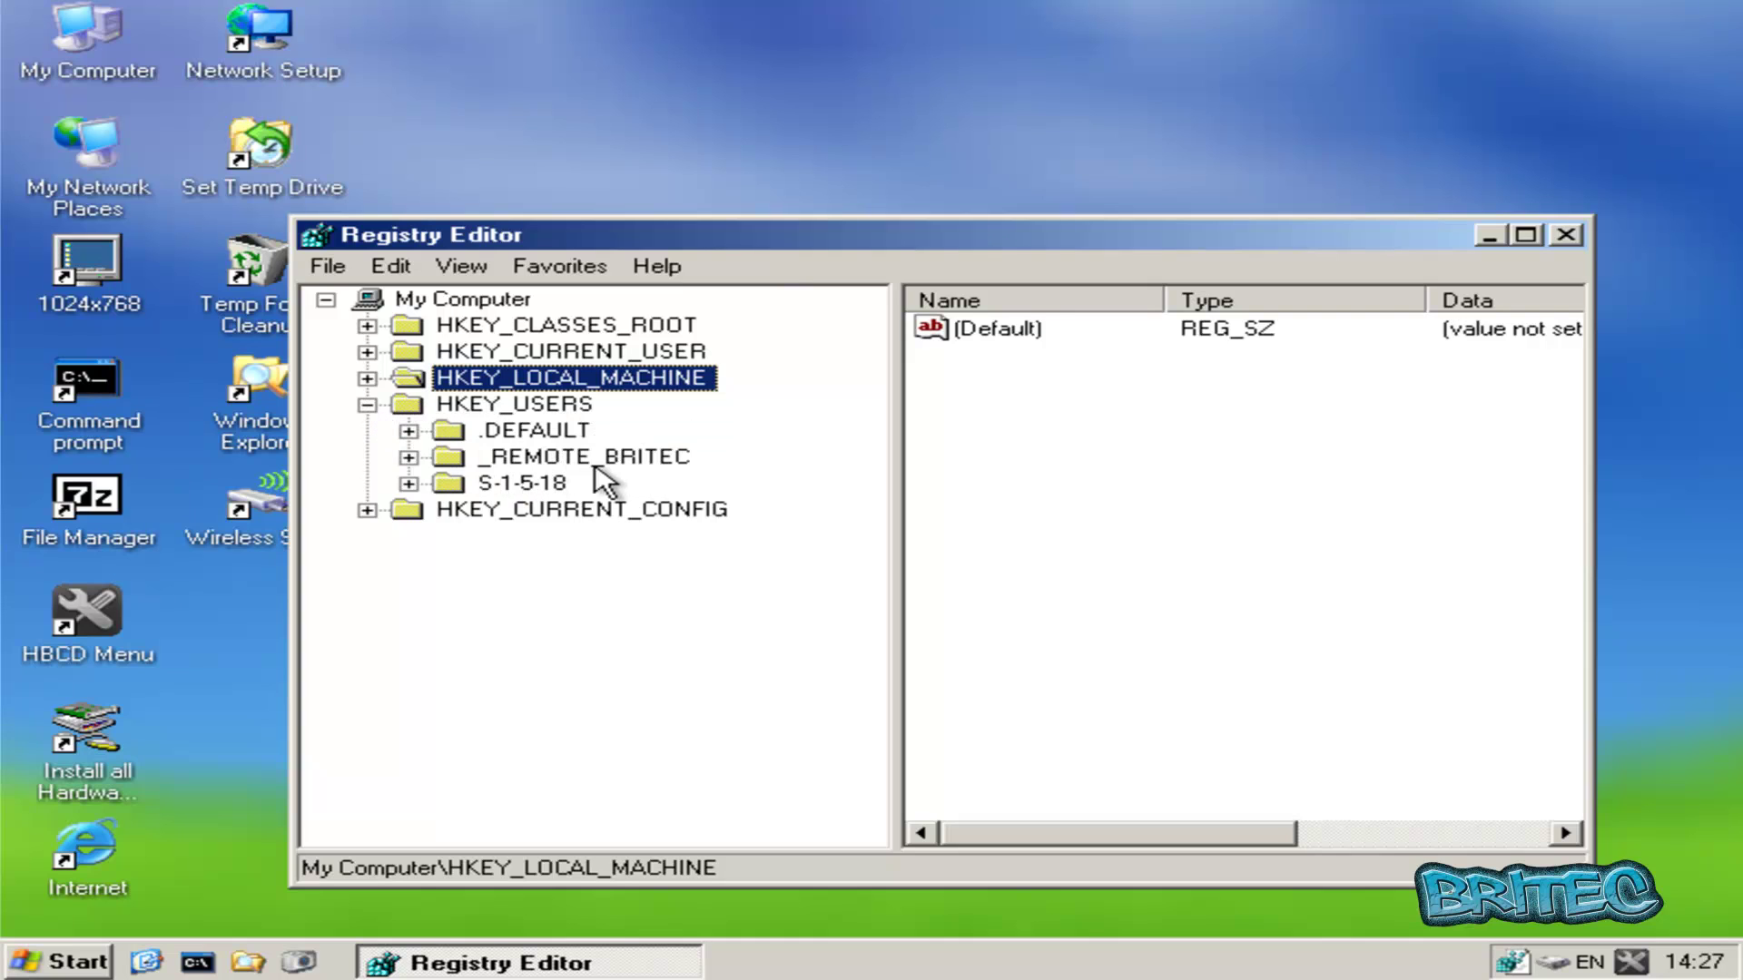
click(540, 458)
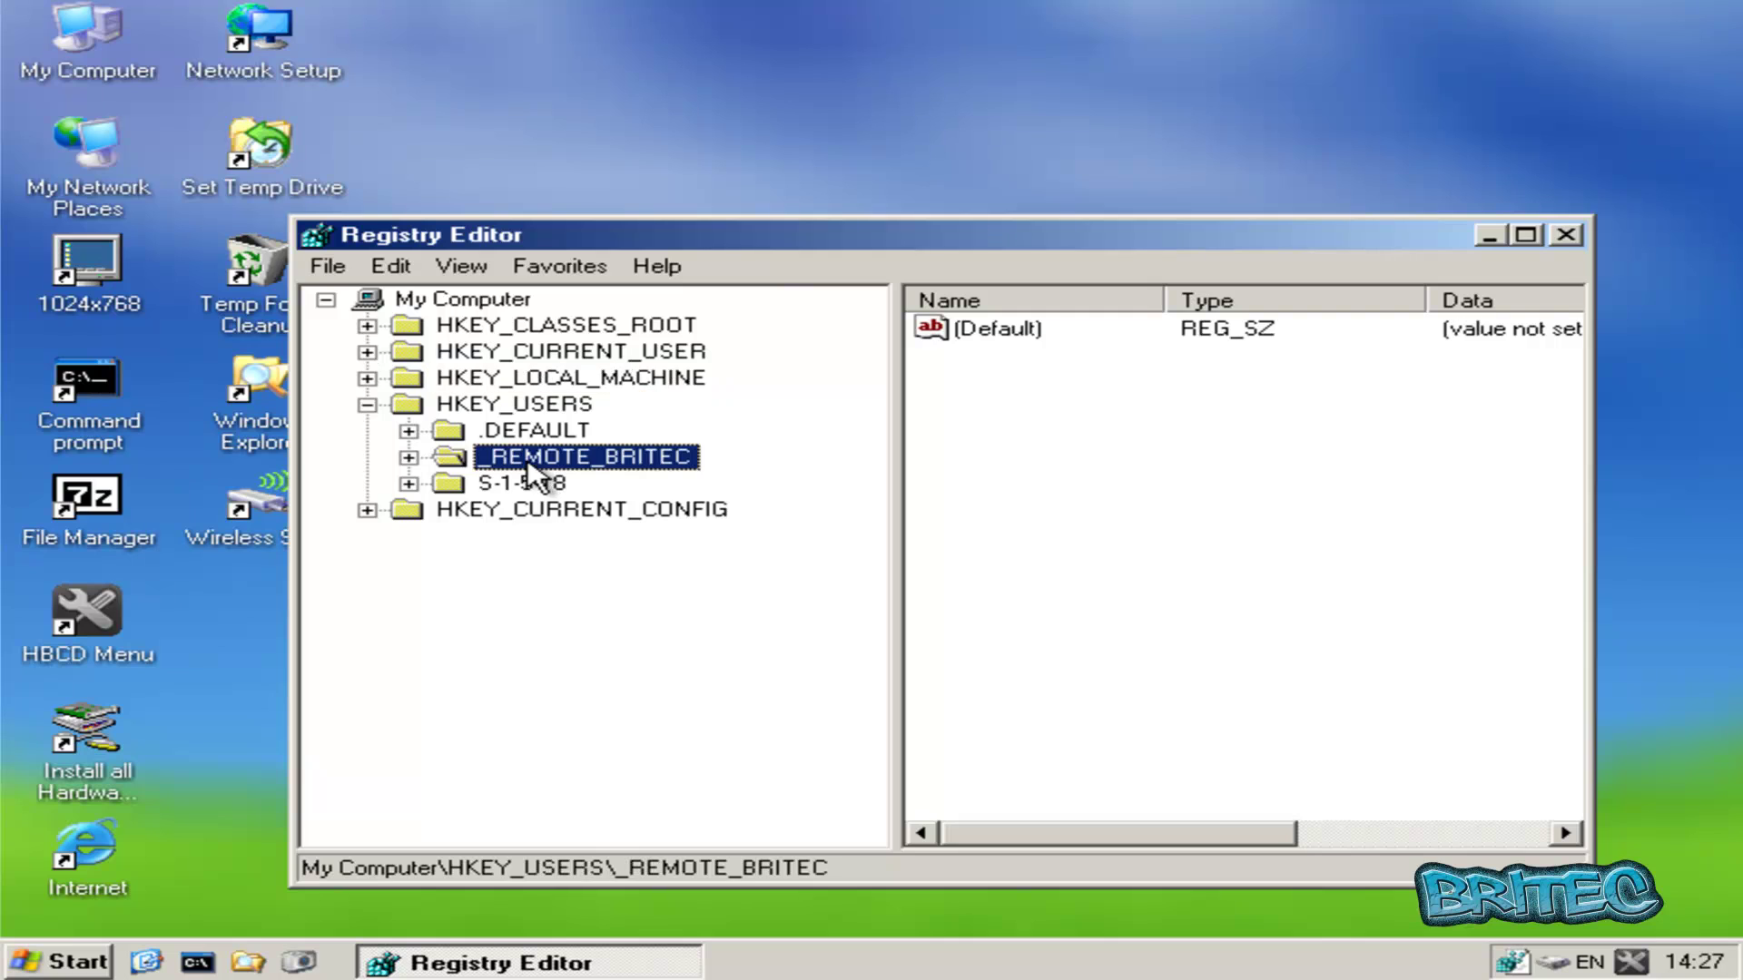
click(408, 457)
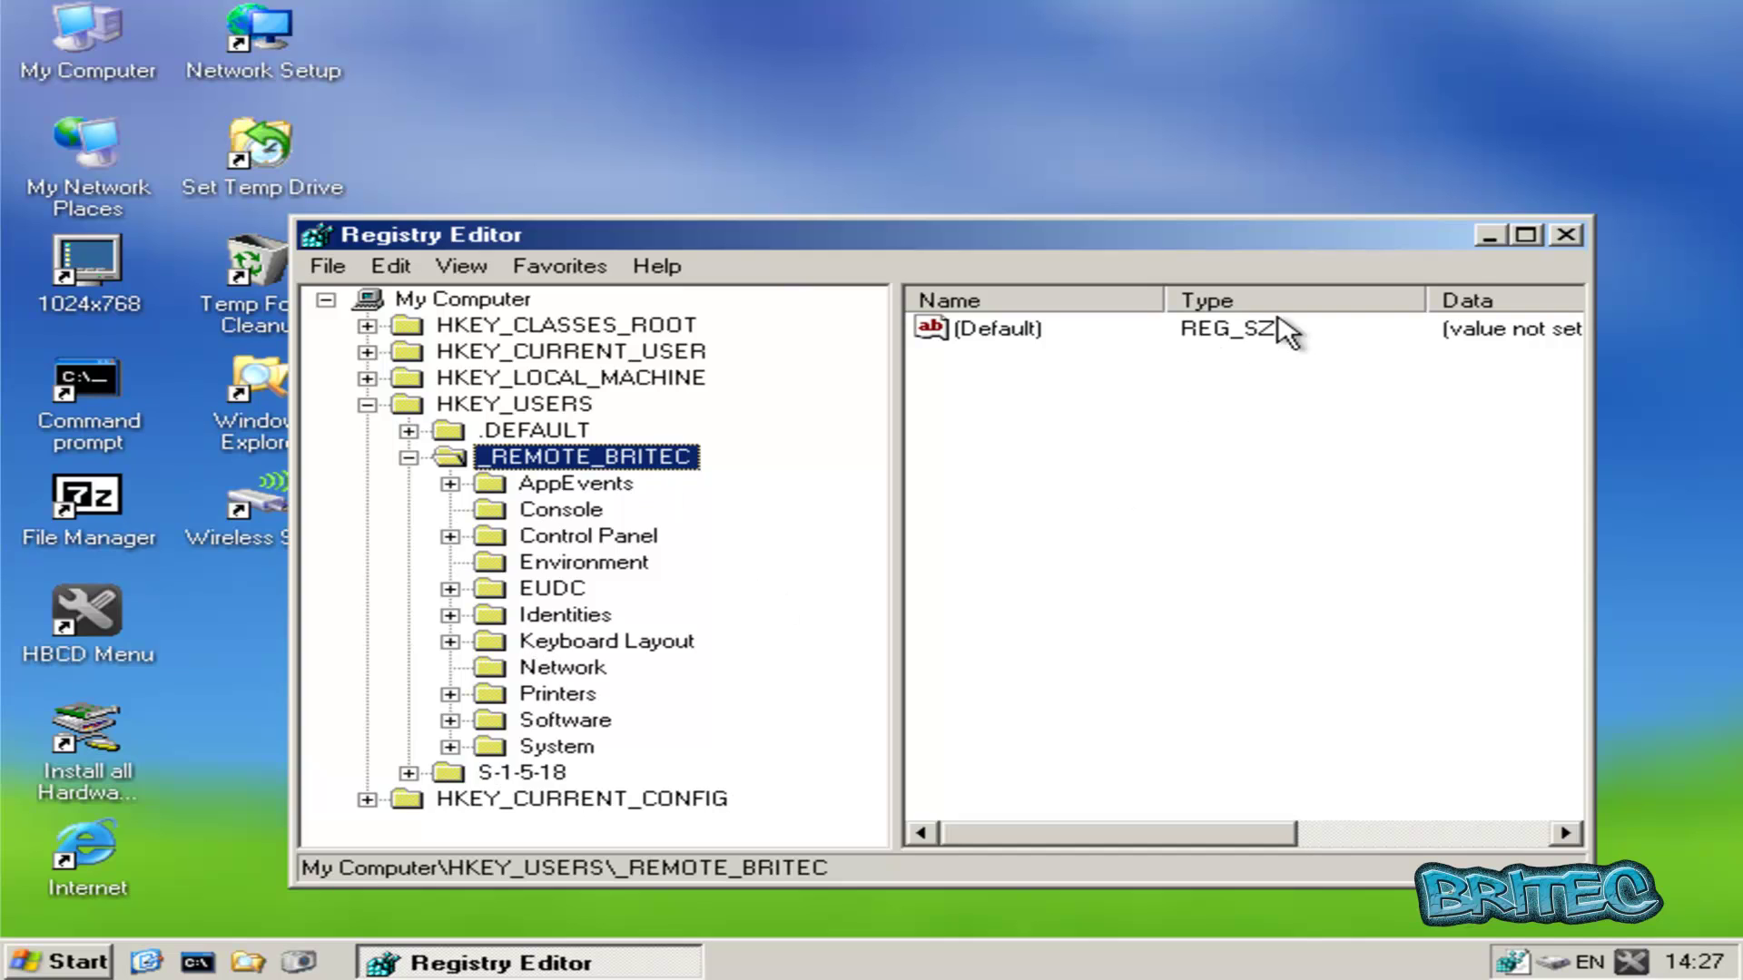
Close Registry Editor to unload the hives and acknowledge the 'All finished!' message.
click(1567, 236)
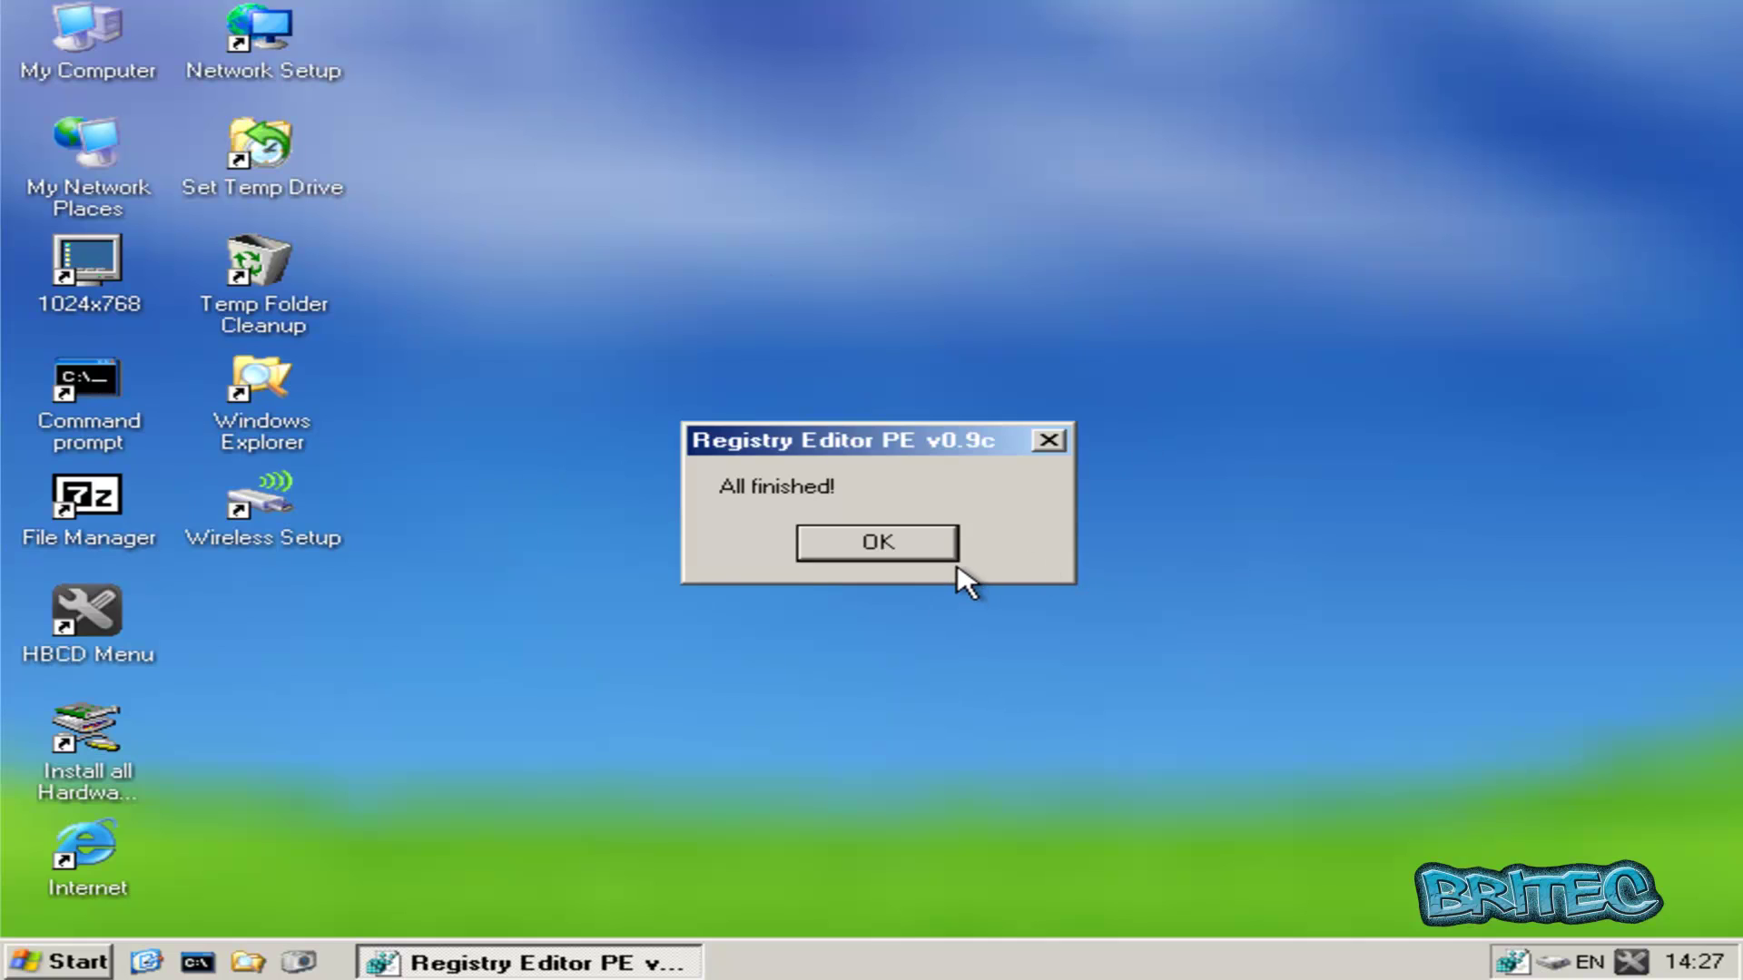
click(918, 548)
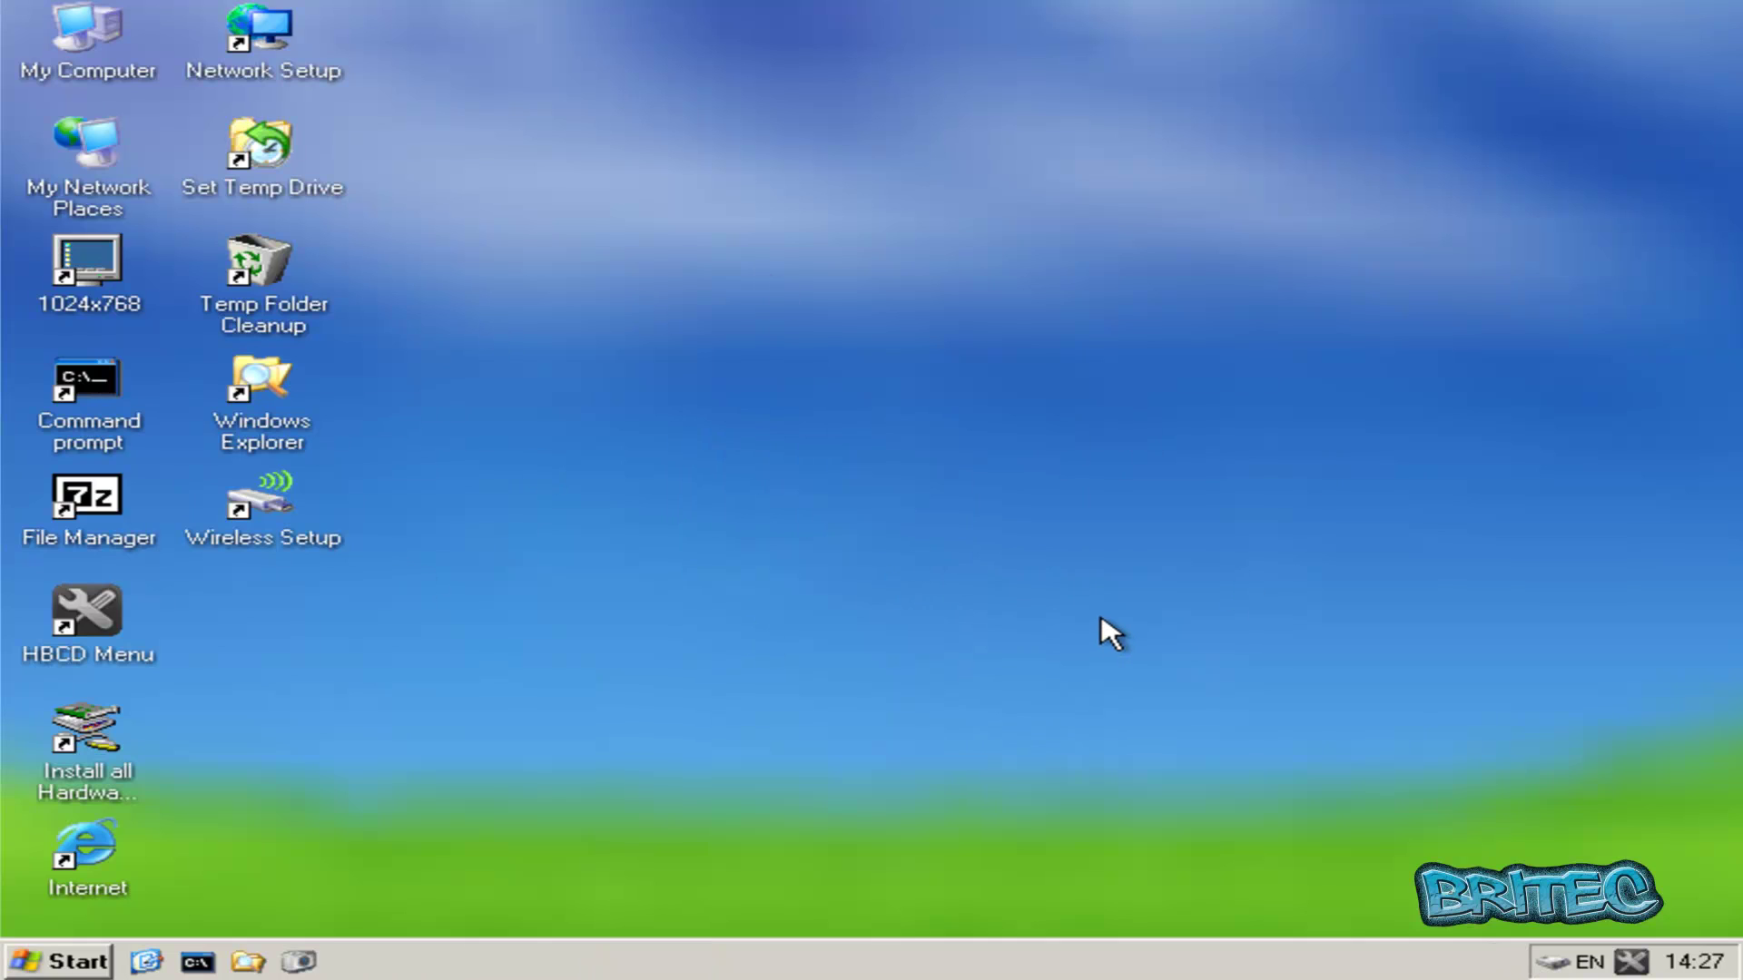